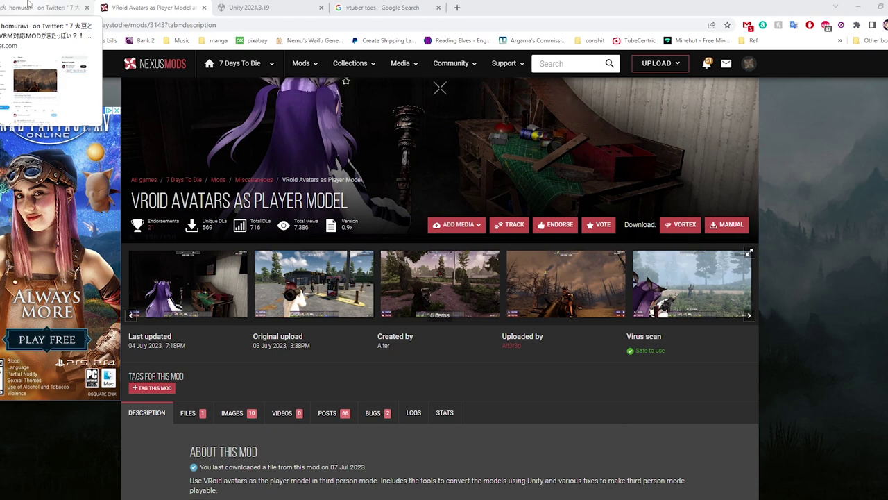
# - Bring up the Twitter post about the VRM-compatible mod and translate it from Japanese
pyautogui.click(28, 6)
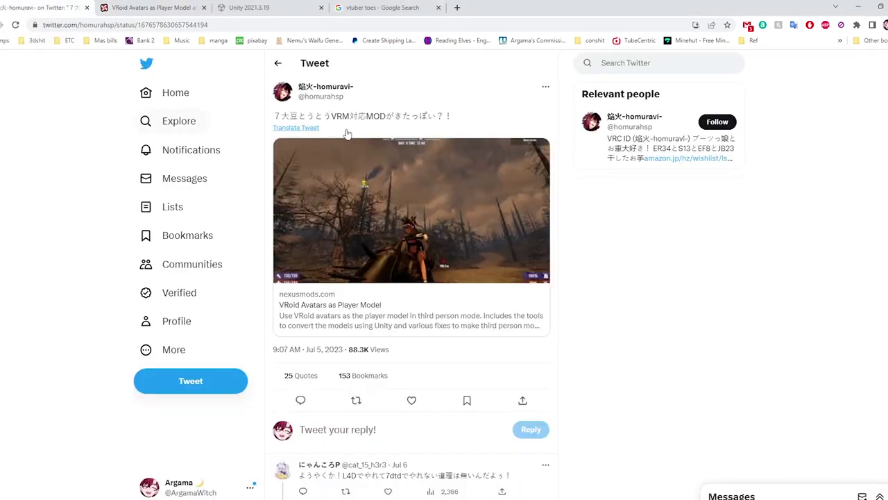
pyautogui.click(290, 128)
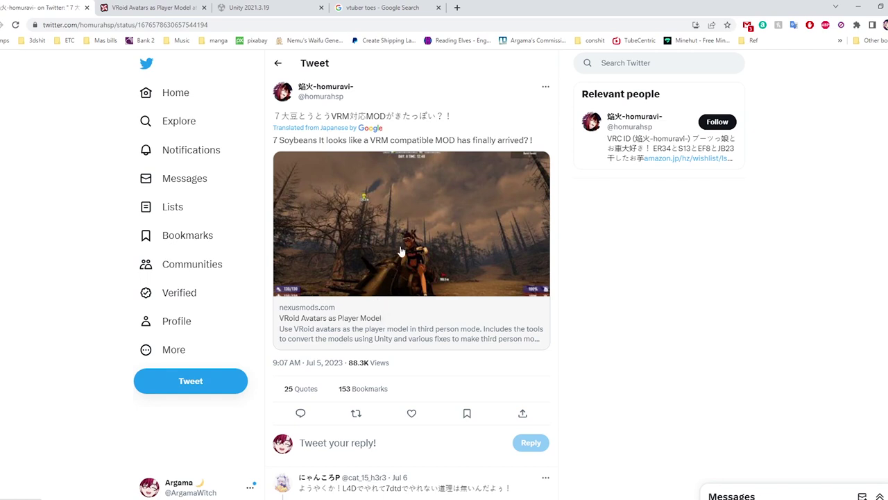
# - Review the Nexus Mods page of VRoid Avatars as Player Model, including its description and preview images
pyautogui.moveTo(153, 4)
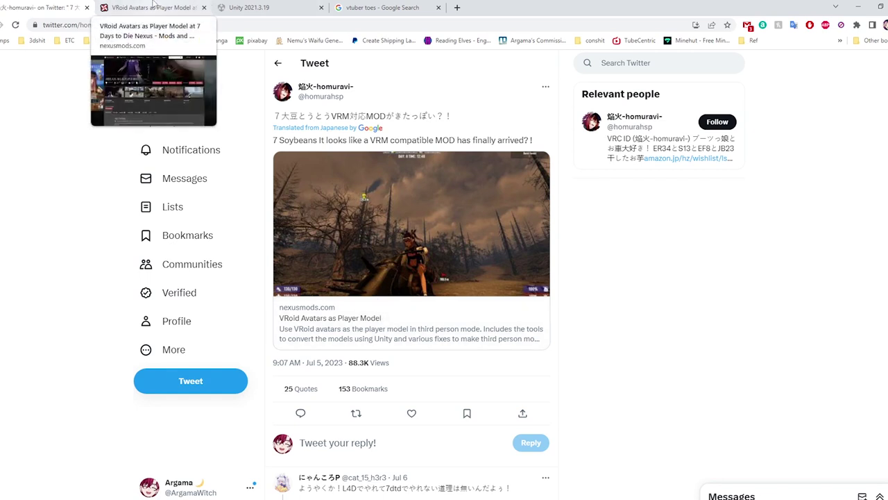
pyautogui.click(146, 5)
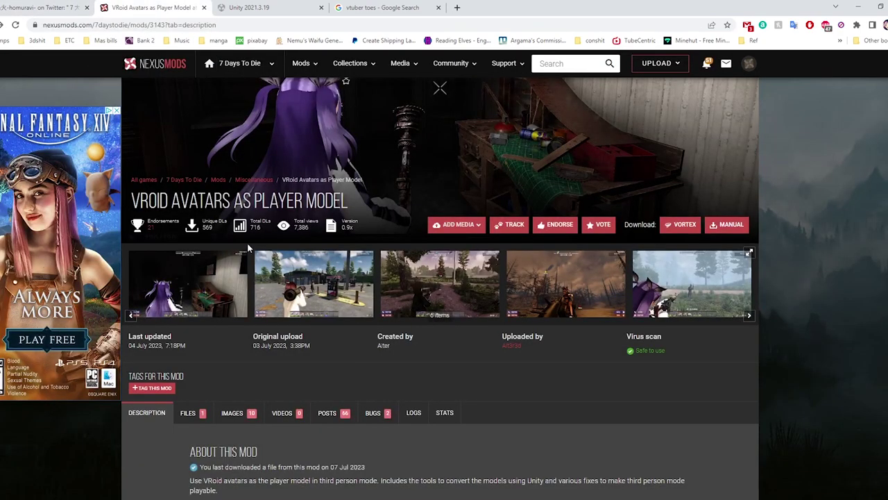
pyautogui.scroll(-4, 246, 257)
pyautogui.scroll(-3, 243, 271)
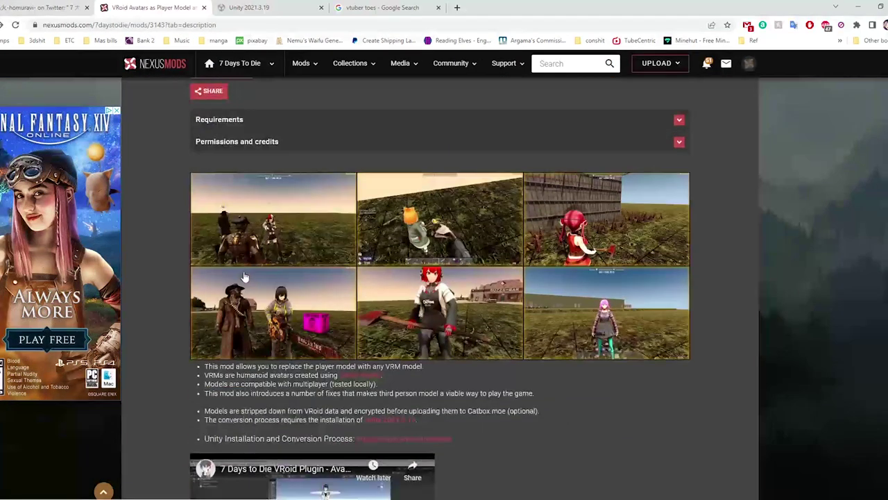
pyautogui.scroll(7, 241, 268)
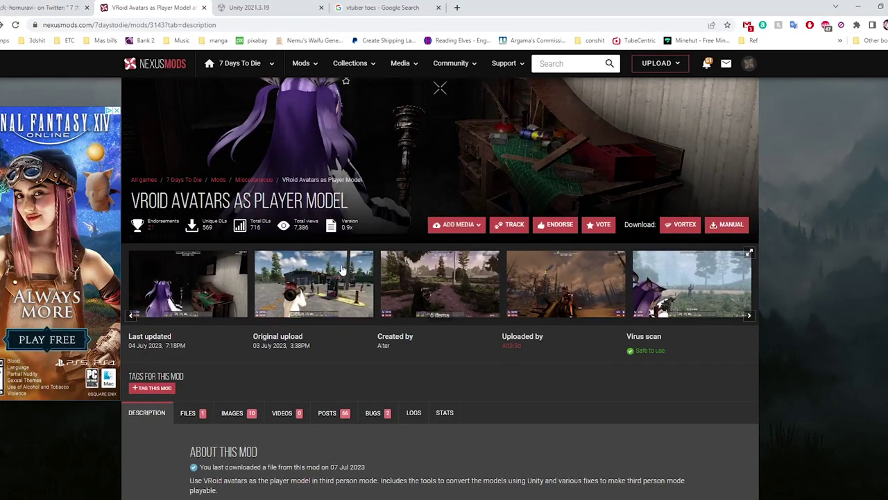
pyautogui.scroll(-2, 394, 336)
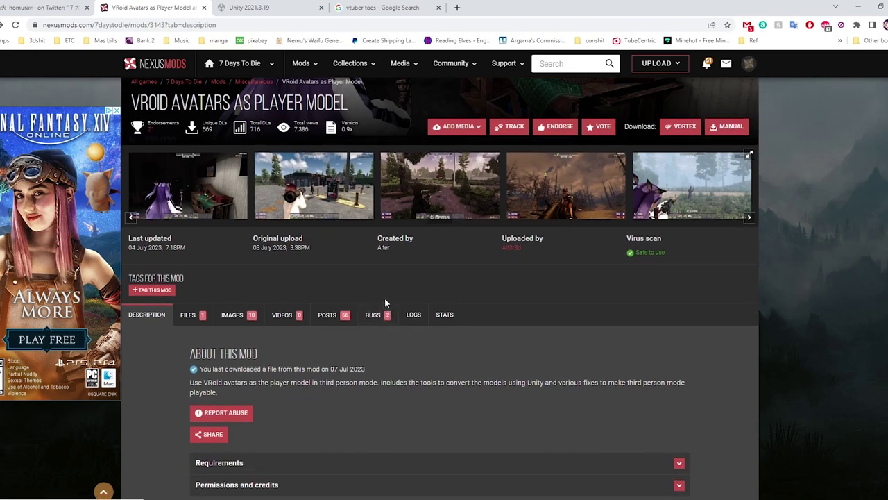
pyautogui.scroll(3, 384, 305)
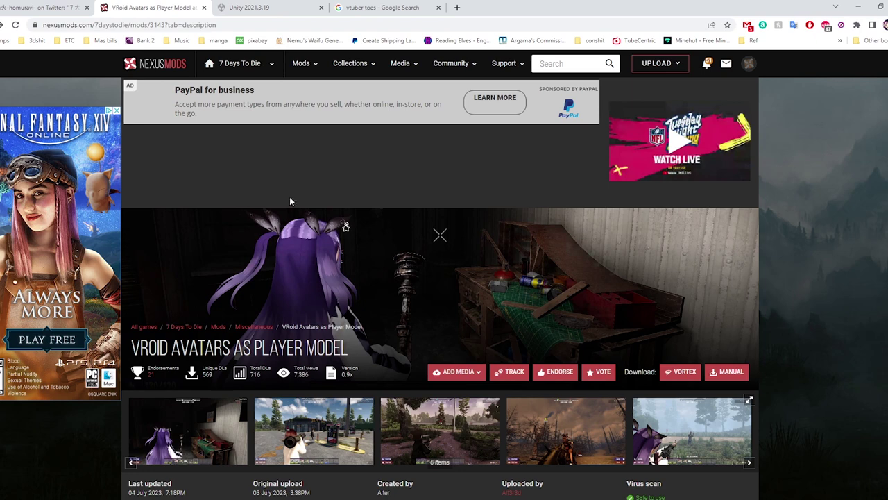
pyautogui.scroll(-1, 326, 338)
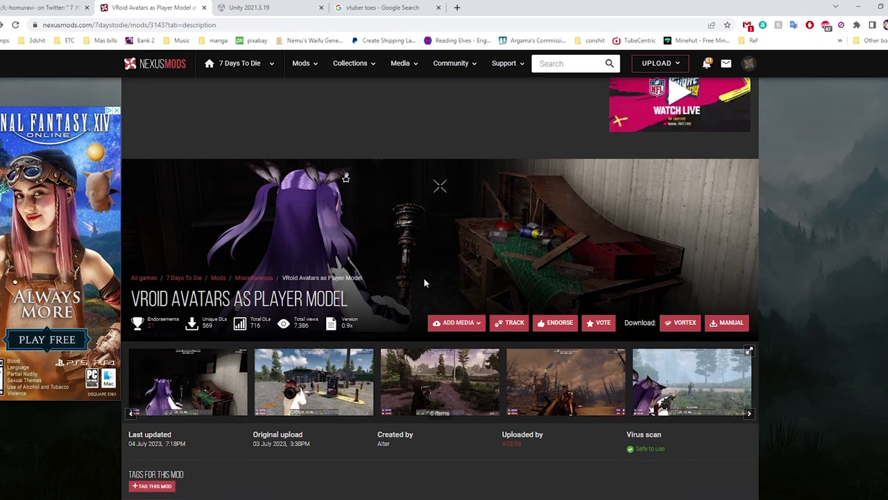
# - Check the Unity 2021.3.19 release page, and create a 3D project with editor version 2021.3.19f1 in Unity Hub
pyautogui.click(248, 6)
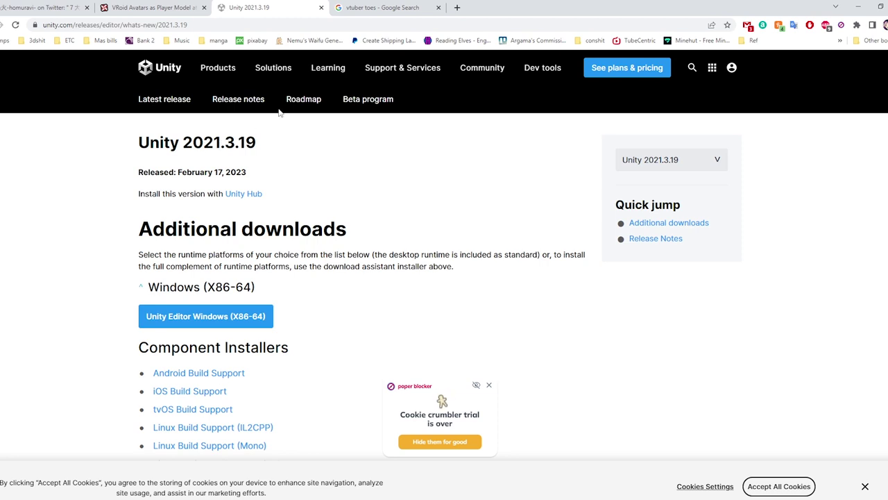
pyautogui.moveTo(298, 499)
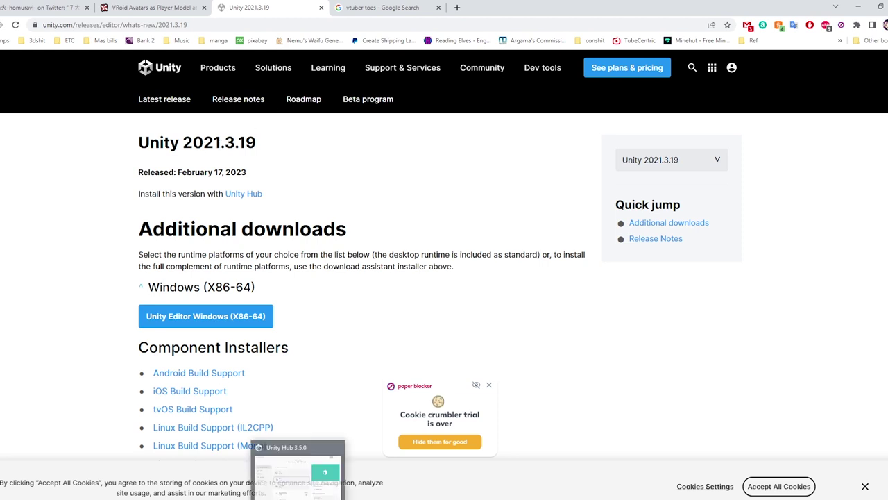
pyautogui.click(298, 472)
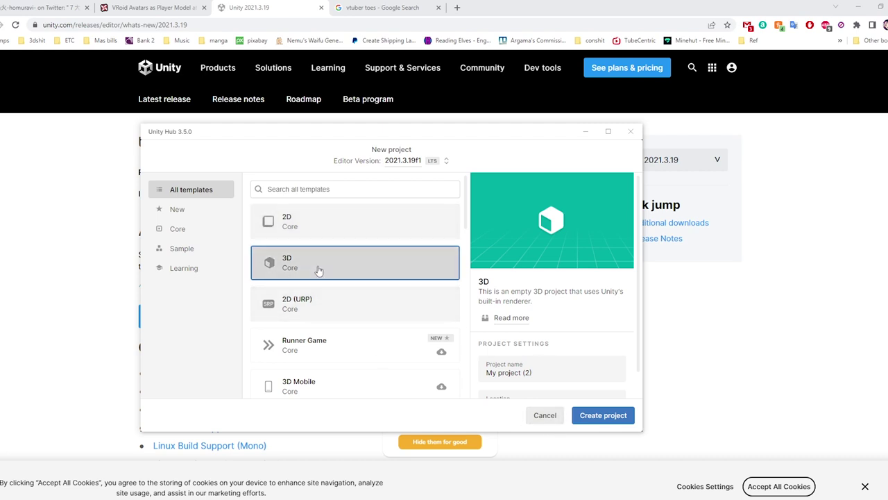
pyautogui.click(617, 419)
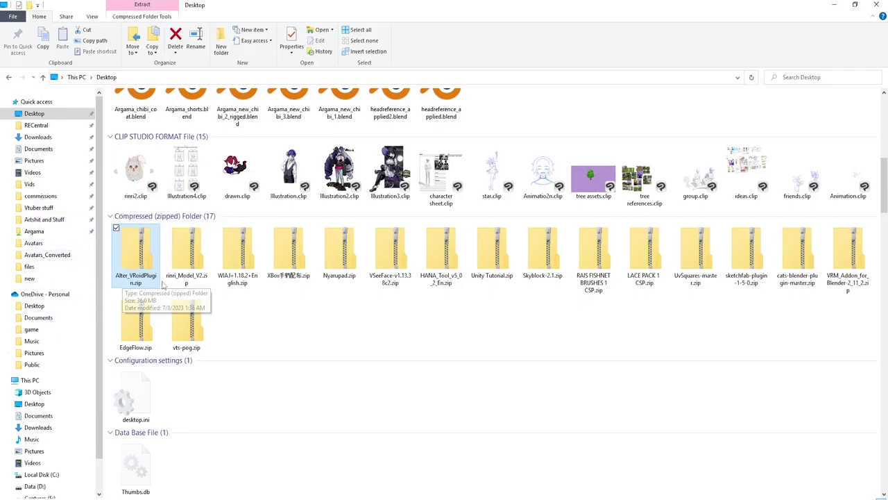
# - Open VRoid Plugin-3143-0-91b-1688494717.rar from the Desktop in WinRAR and inspect its Alter_VRoidPlugin folder, returning to the archive root
pyautogui.moveTo(426, 9); pyautogui.dragTo(354, 18)
pyautogui.moveTo(589, 161)
pyautogui.mouseDown()
pyautogui.moveTo(587, 185)
pyautogui.moveTo(587, 172)
pyautogui.mouseUp()
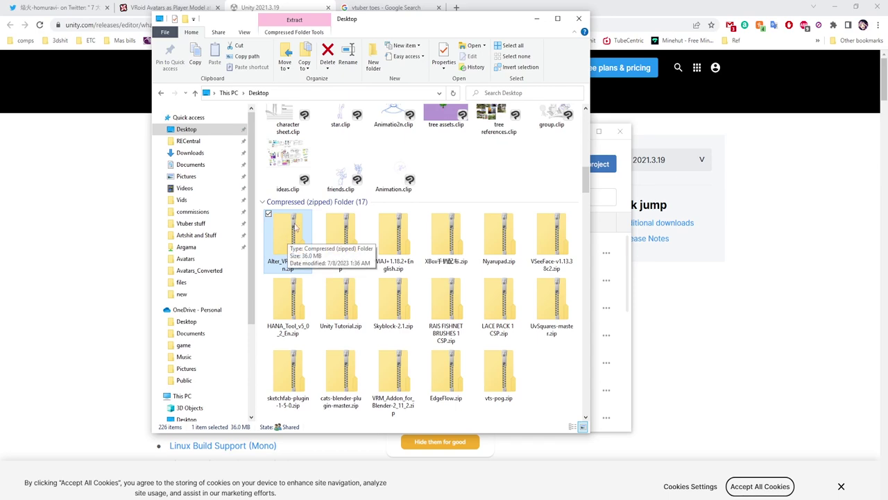
pyautogui.scroll(-15, 281, 246)
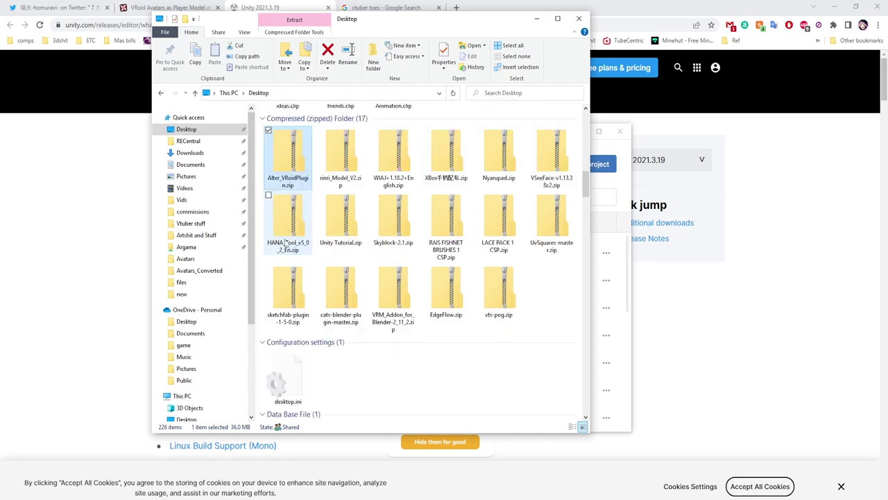
pyautogui.scroll(-10, 283, 245)
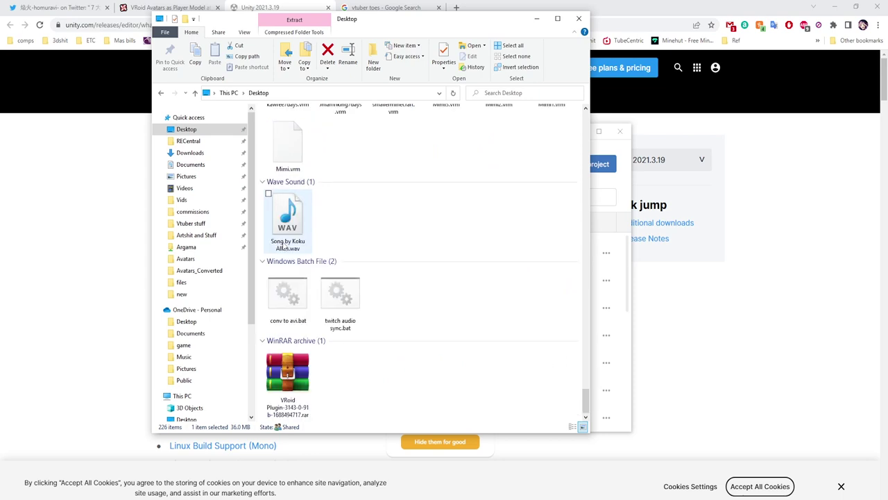
pyautogui.click(283, 409)
pyautogui.rightClick(276, 382)
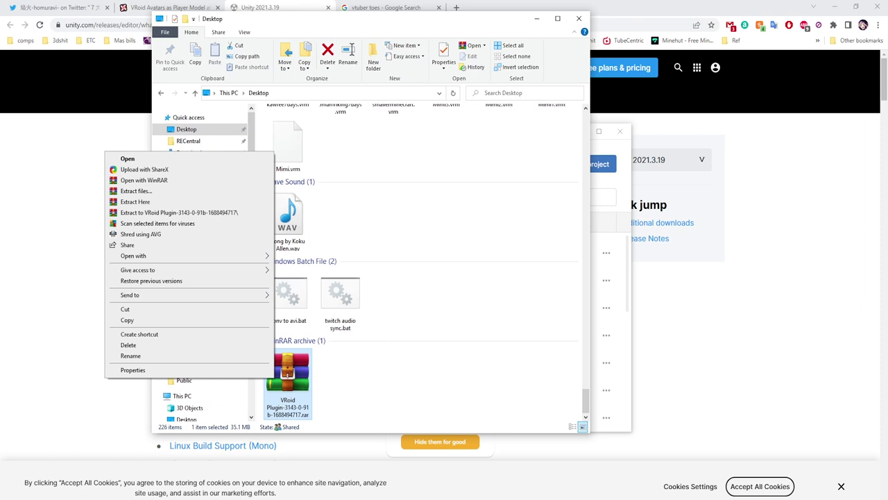
pyautogui.click(280, 389)
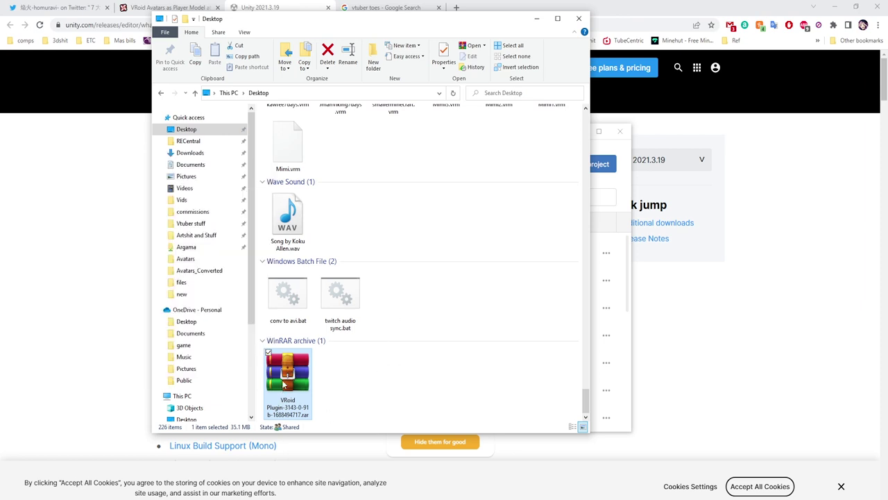
pyautogui.doubleClick(285, 383)
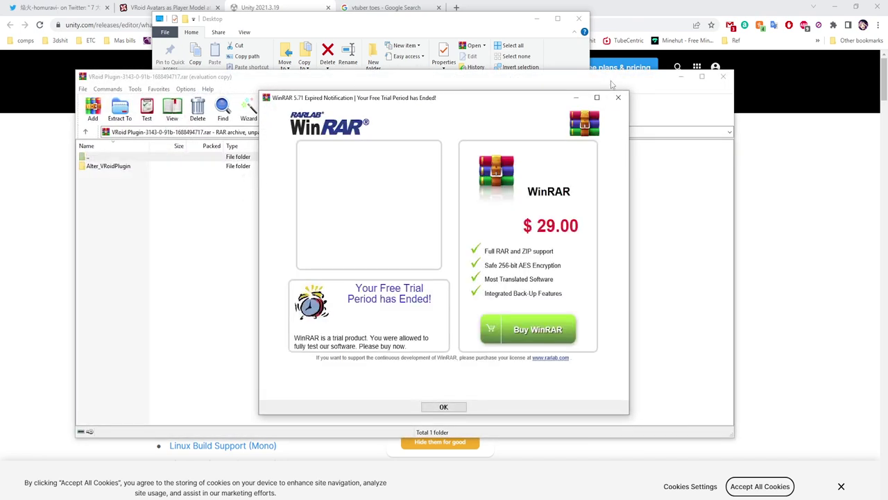
pyautogui.press('Escape')
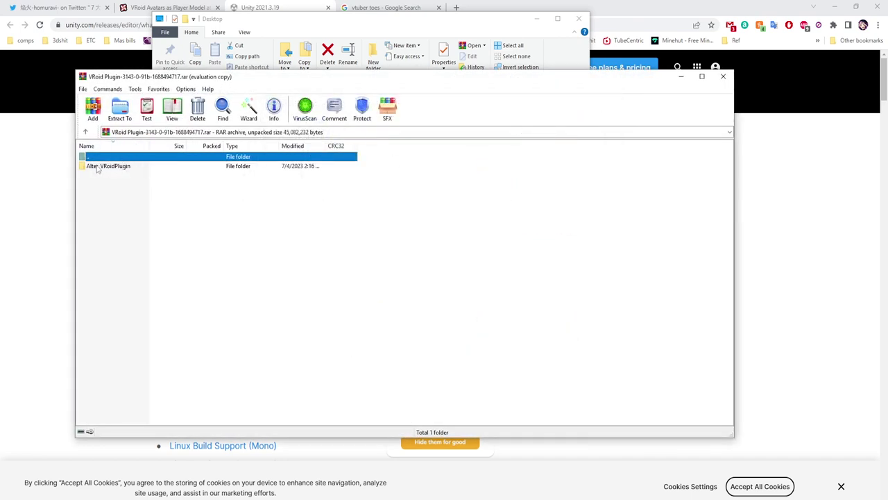
pyautogui.doubleClick(98, 167)
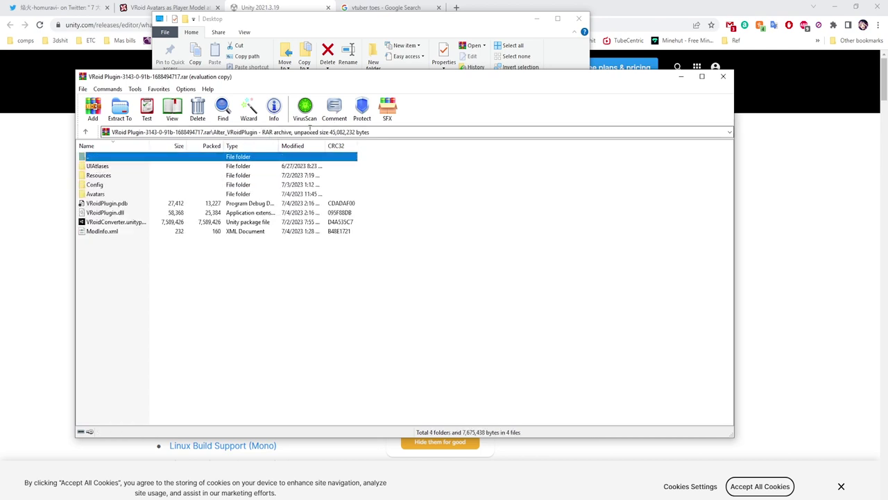
pyautogui.click(86, 132)
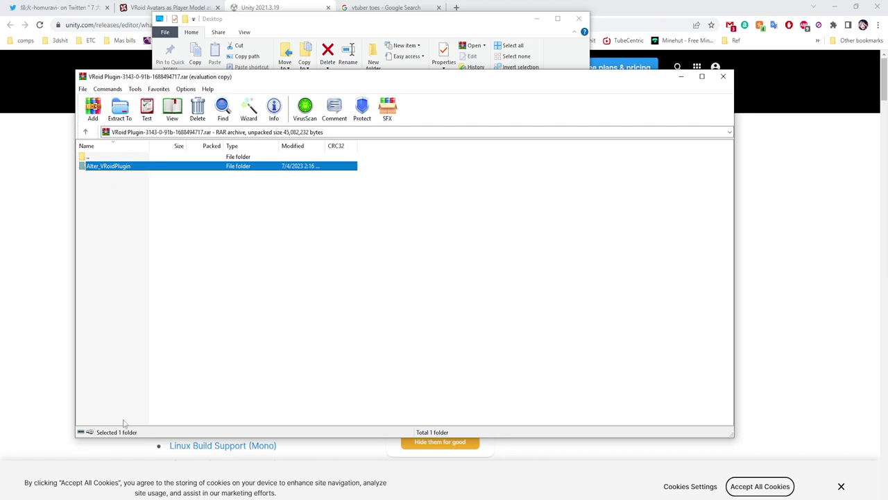
# - Switch to Steam and browse the local installation folder of 7 Days to Die from its installed-files properties
pyautogui.moveTo(62, 498)
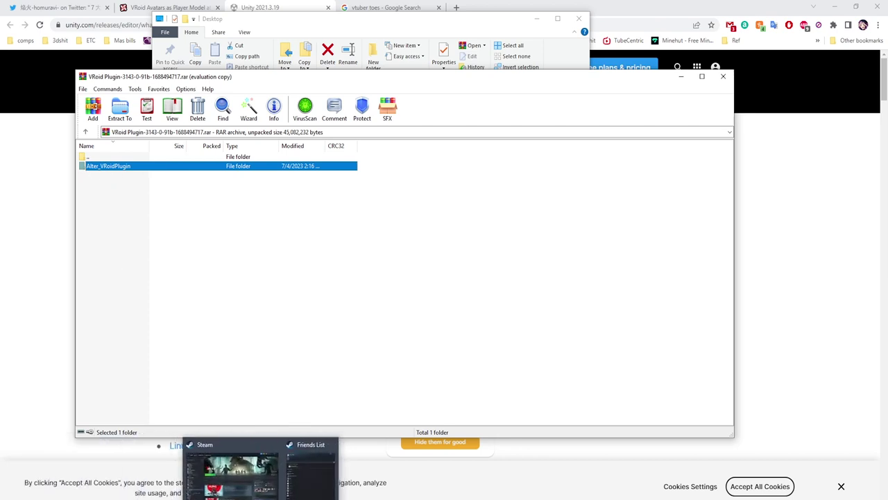
pyautogui.click(261, 497)
pyautogui.click(231, 472)
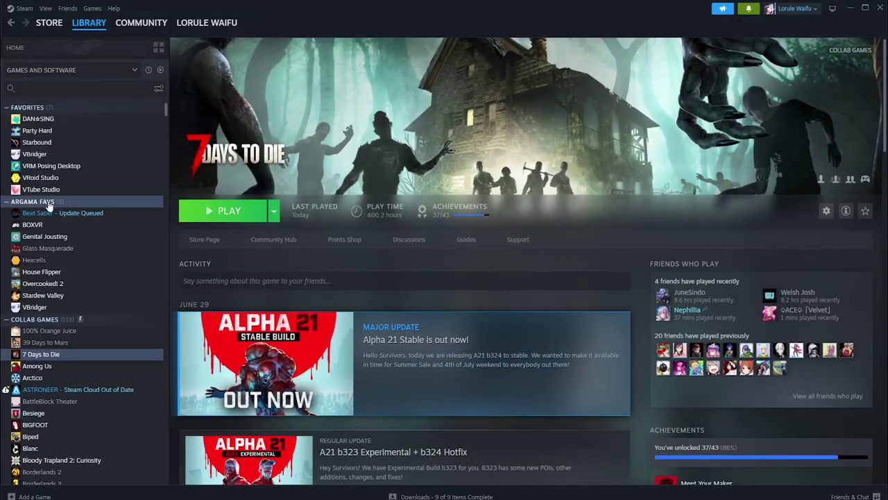
pyautogui.scroll(-3, 62, 211)
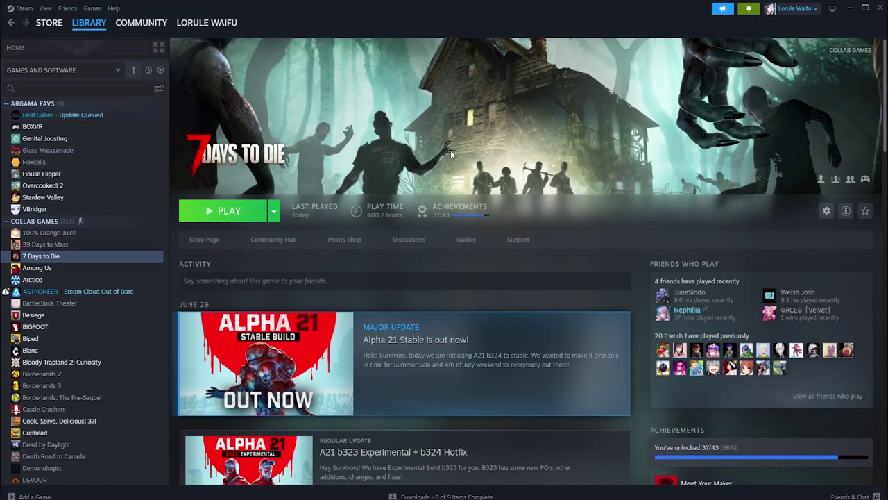
pyautogui.rightClick(30, 260)
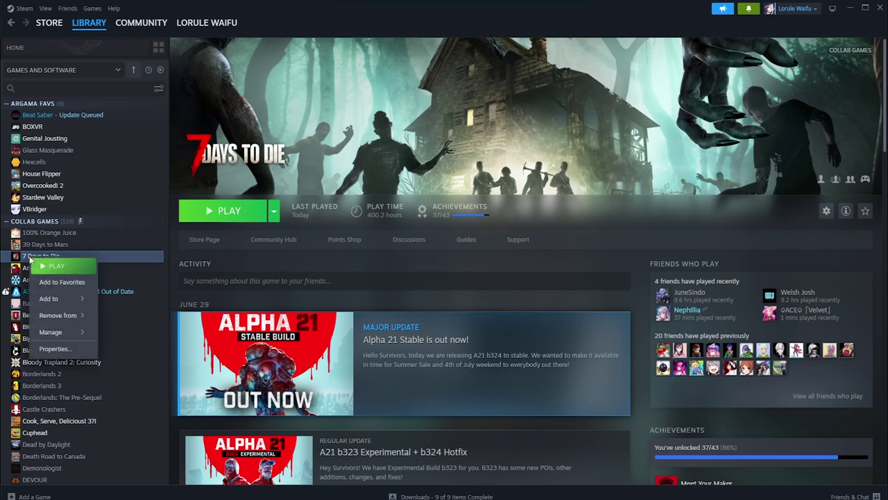
pyautogui.click(54, 351)
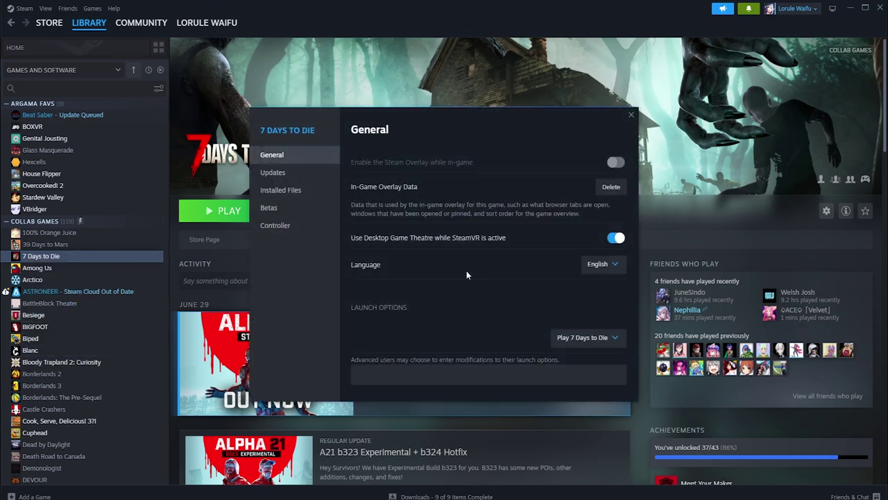
pyautogui.click(288, 173)
pyautogui.click(284, 190)
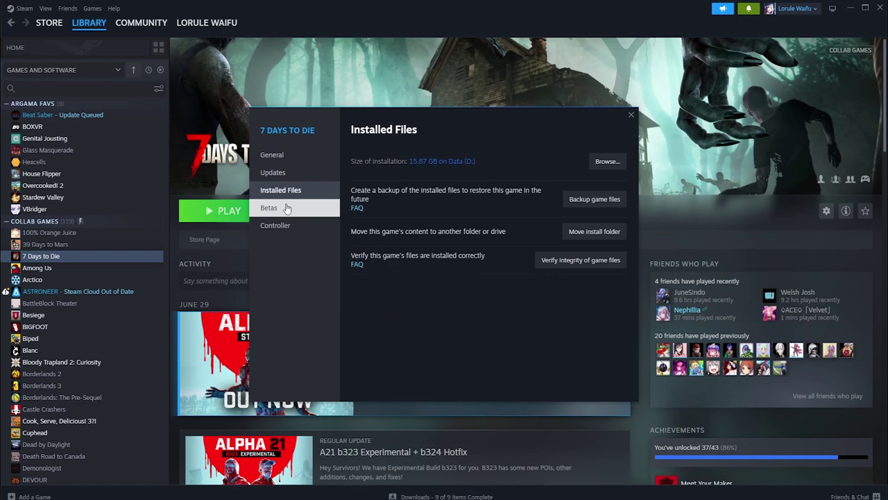
pyautogui.click(607, 162)
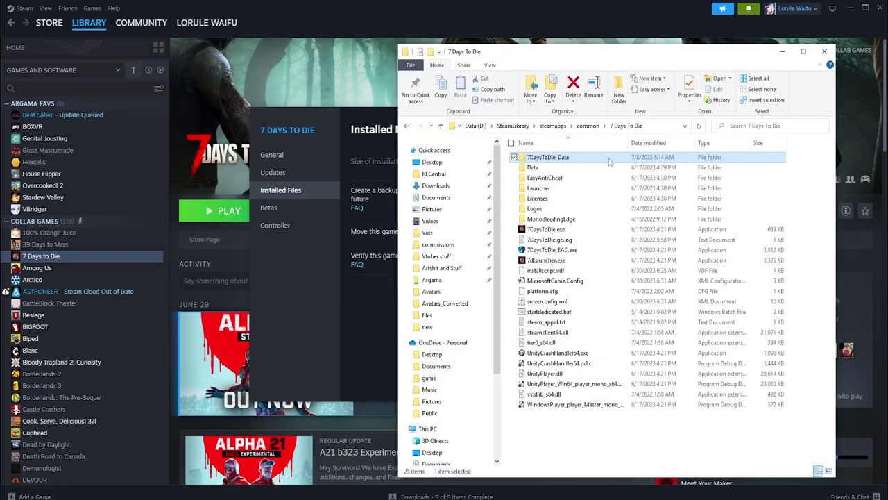
pyautogui.moveTo(668, 59); pyautogui.dragTo(475, 59)
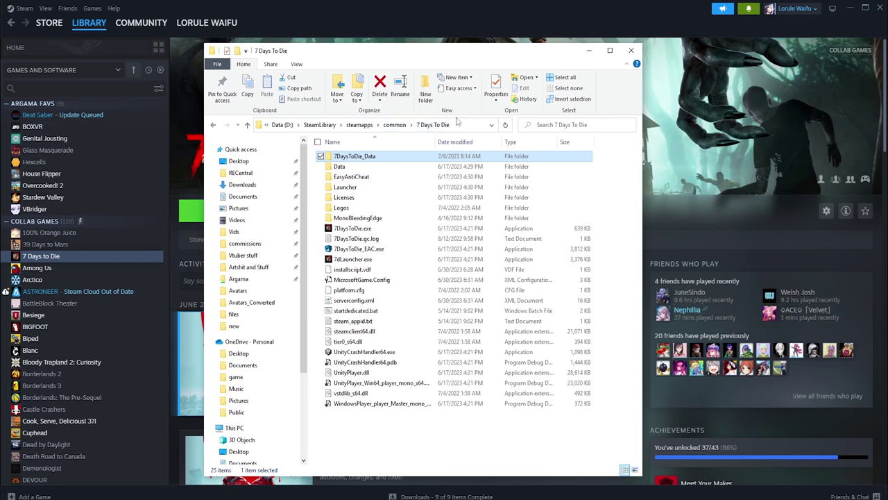
# - Create a folder named Mods inside the 7 Days To Die installation folder
pyautogui.click(412, 437)
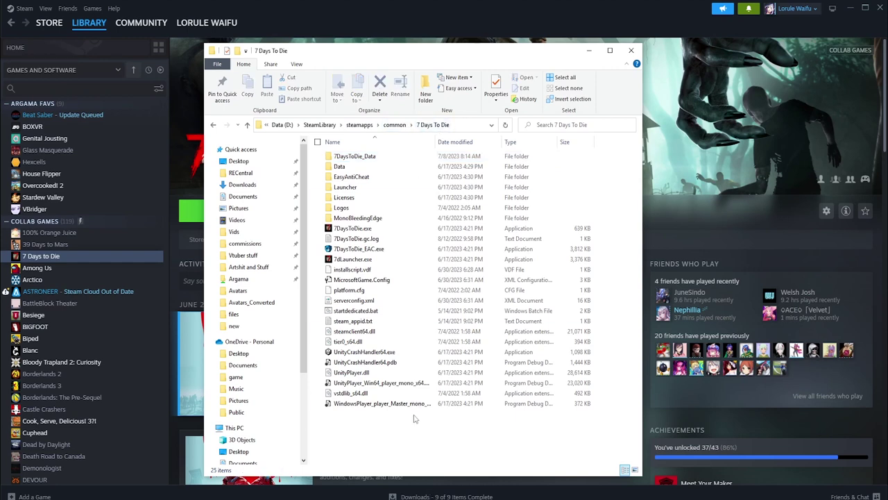
pyautogui.click(425, 86)
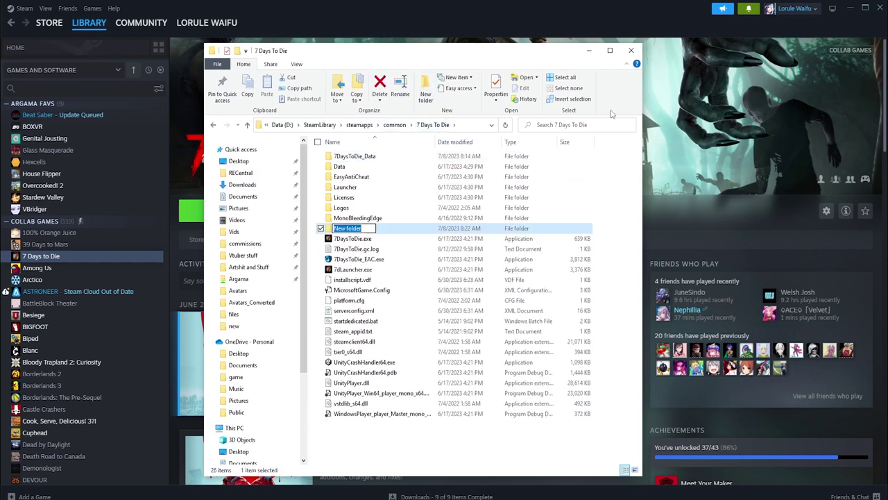
pyautogui.write('Mods')
pyautogui.press('Return')
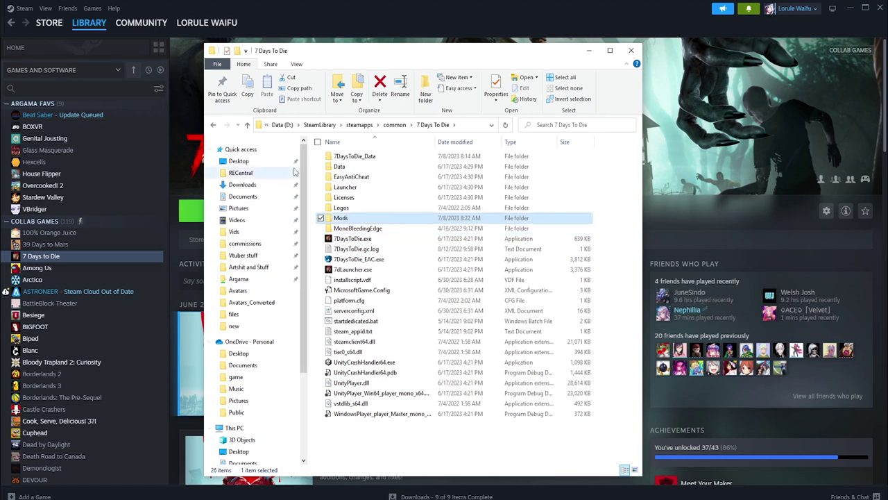
# - Extract the Alter_VRoidPlugin folder from the open WinRAR archive into the 7 Days To Die Mods folder
pyautogui.doubleClick(341, 218)
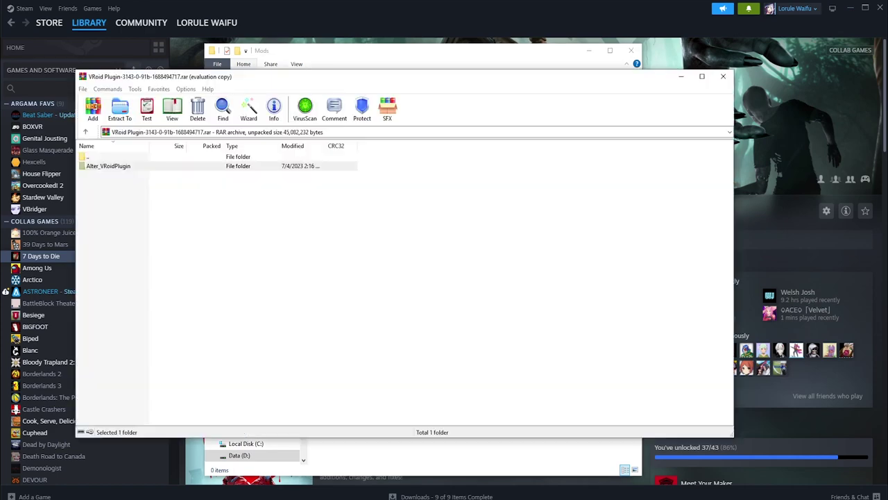
pyautogui.moveTo(437, 58); pyautogui.dragTo(614, 46)
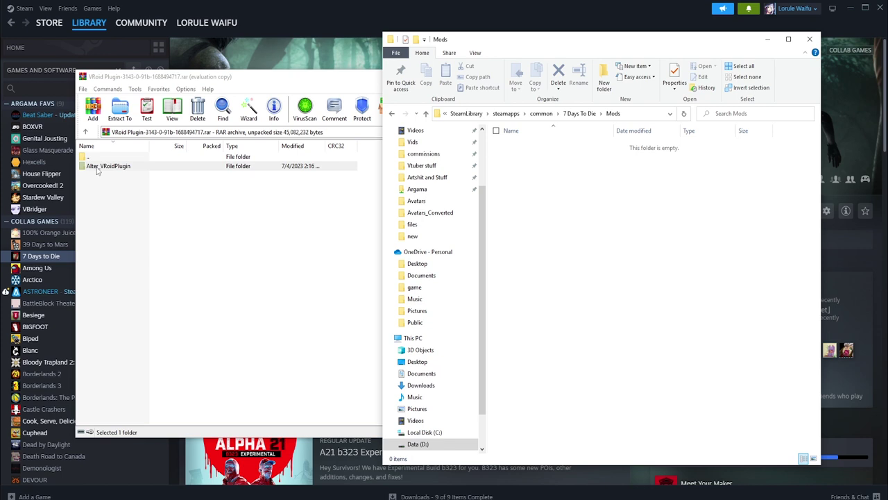
pyautogui.moveTo(97, 172); pyautogui.dragTo(751, 247)
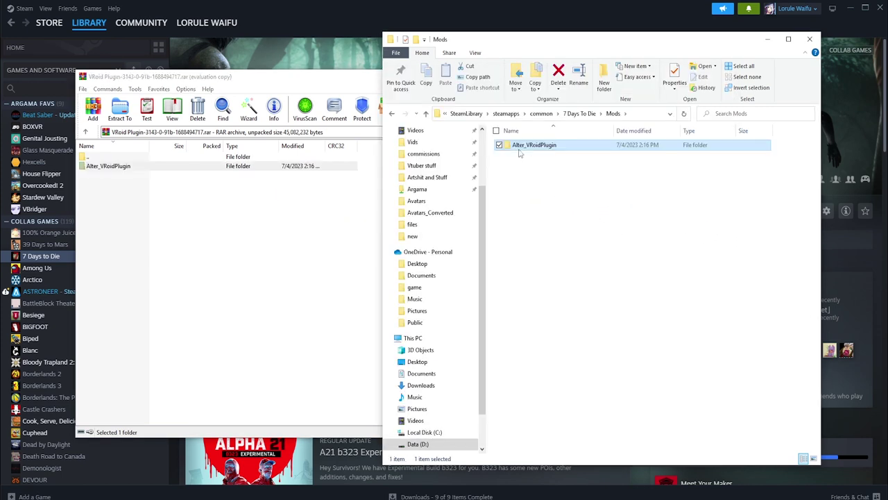
# - Open the extracted Alter_VRoidPlugin folder inside Mods and select VRoidConverter.unitypackage
pyautogui.click(589, 114)
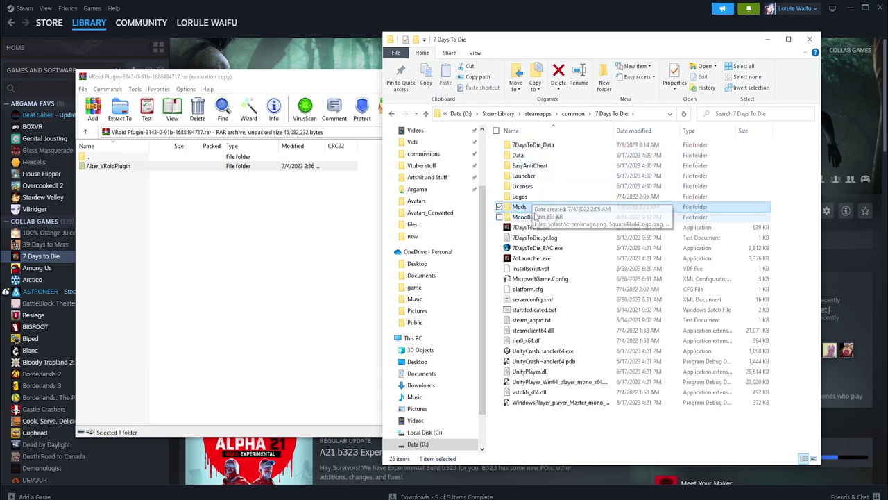
pyautogui.doubleClick(517, 207)
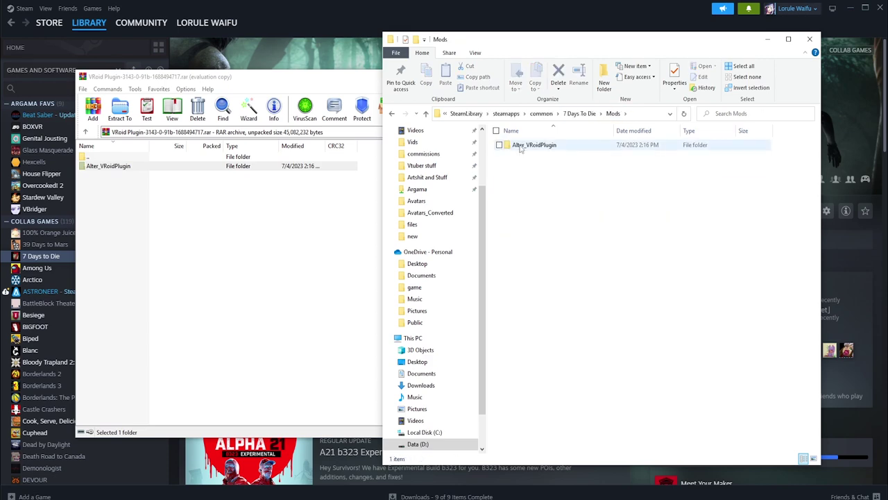
pyautogui.doubleClick(520, 146)
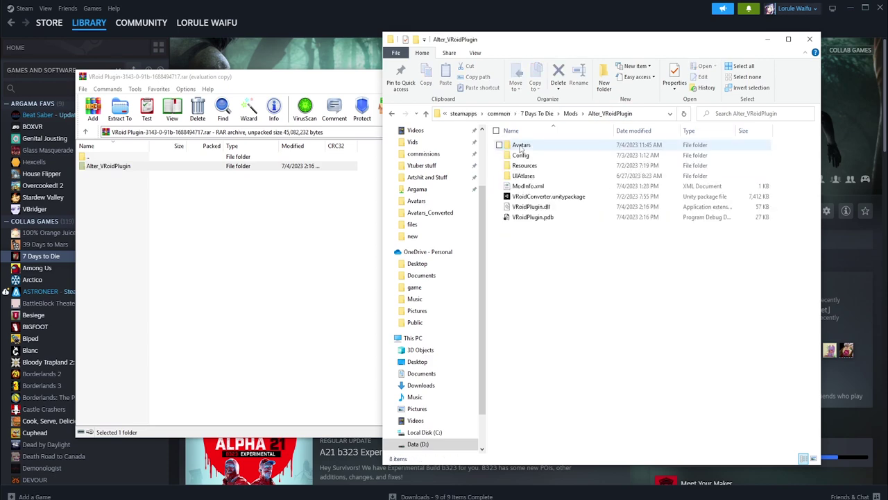
pyautogui.click(588, 197)
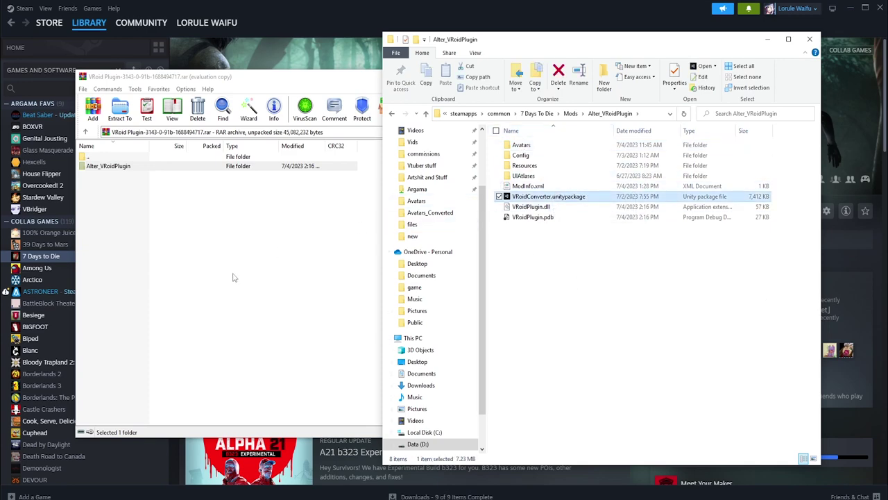
# - Close the VRoid Plugin archive and the 7 Days to Die properties window in Steam
pyautogui.click(232, 278)
pyautogui.click(724, 77)
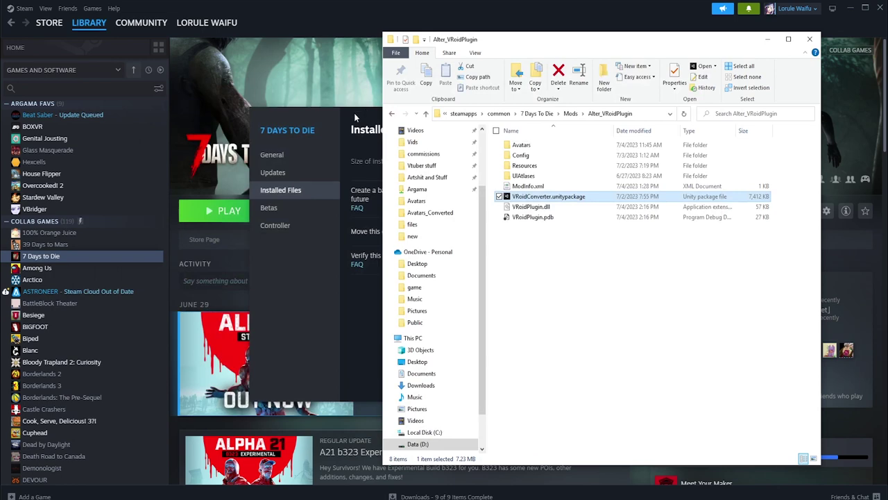
pyautogui.click(354, 113)
pyautogui.click(631, 115)
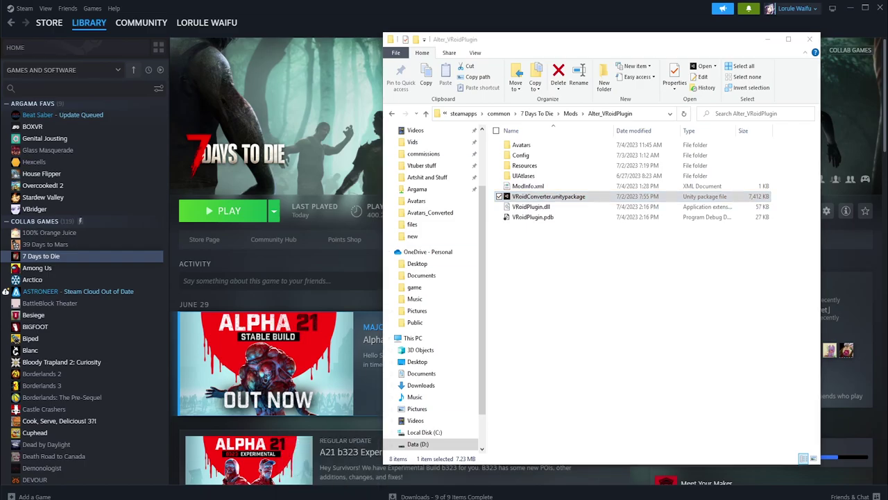
# - Switch to the Unity project, dismiss the editor update check, and import all contents of VRoidConverter.unitypackage
pyautogui.click(326, 468)
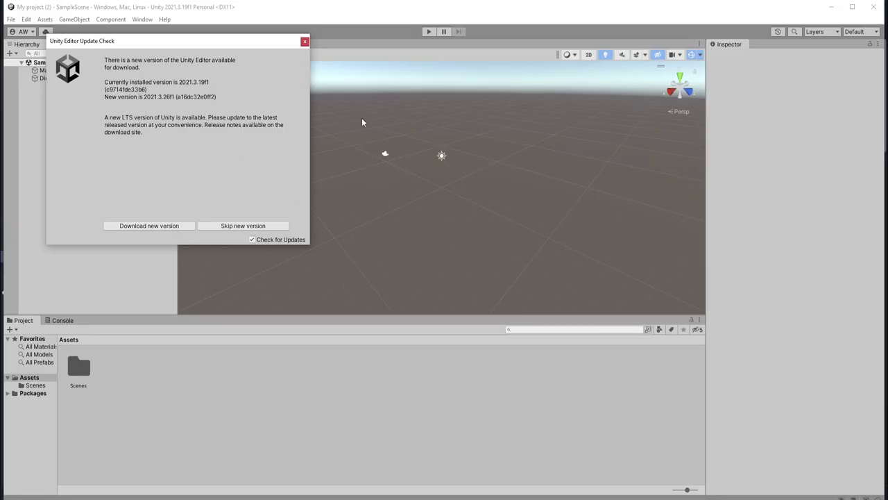
pyautogui.click(304, 42)
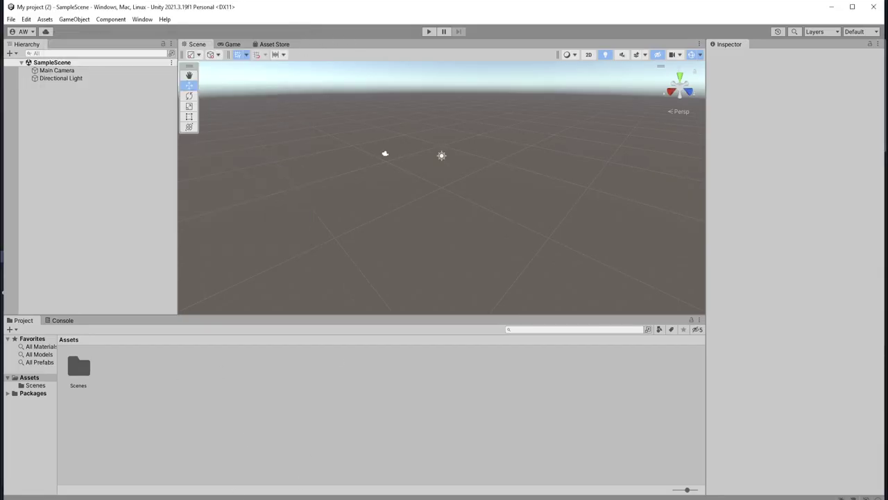
pyautogui.moveTo(21, 494)
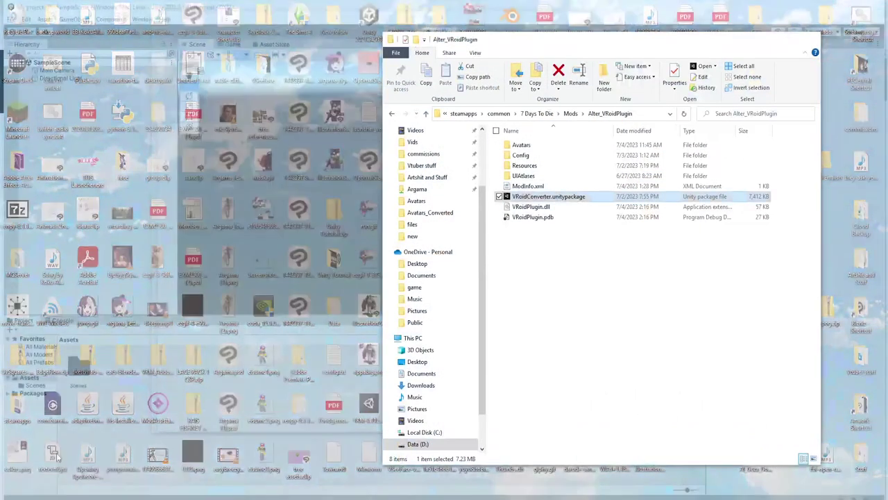
pyautogui.click(57, 456)
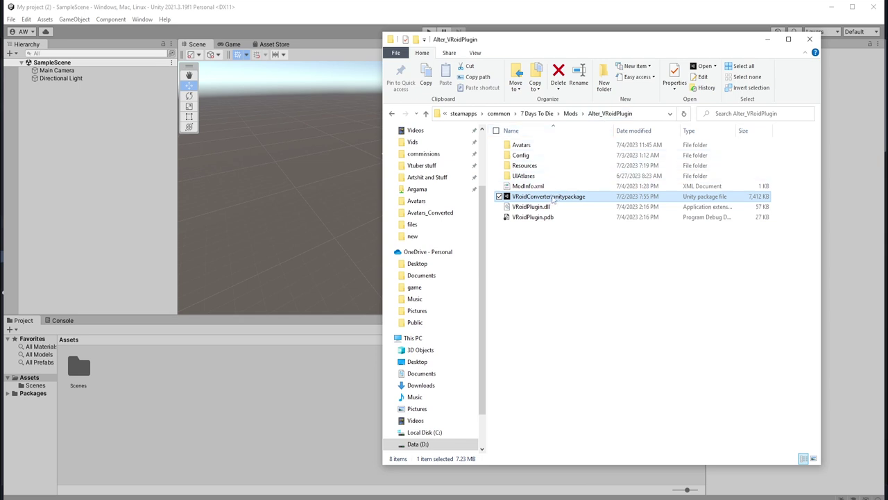
pyautogui.moveTo(549, 199); pyautogui.dragTo(187, 408)
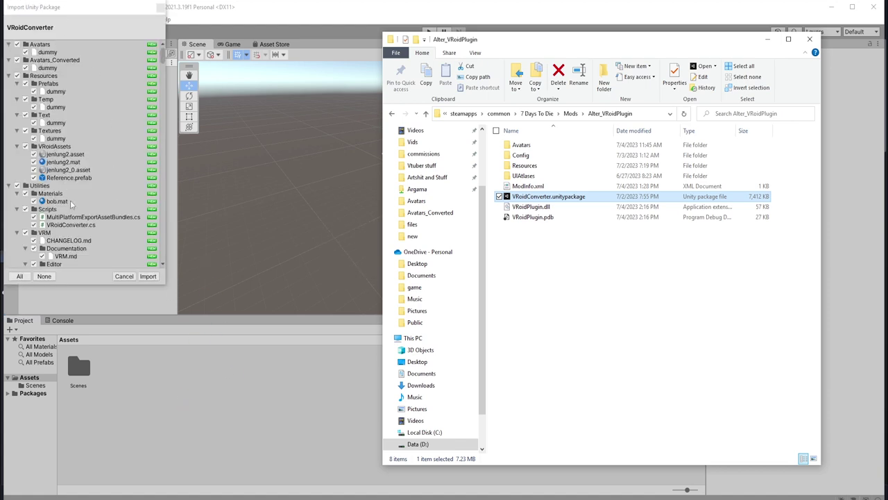
pyautogui.click(154, 279)
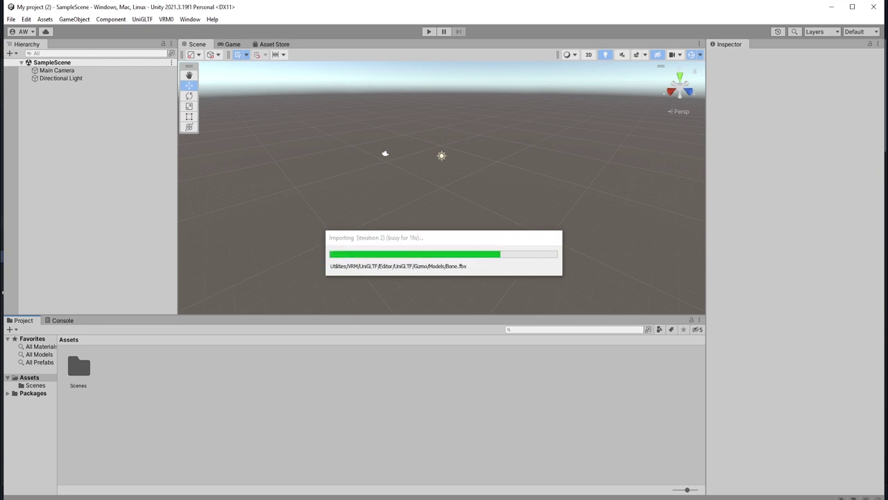
# - Switch to the Desktop folder window in File Explorer and open the test2 folder inside commissions
pyautogui.hotkey('alt', 'Tab')
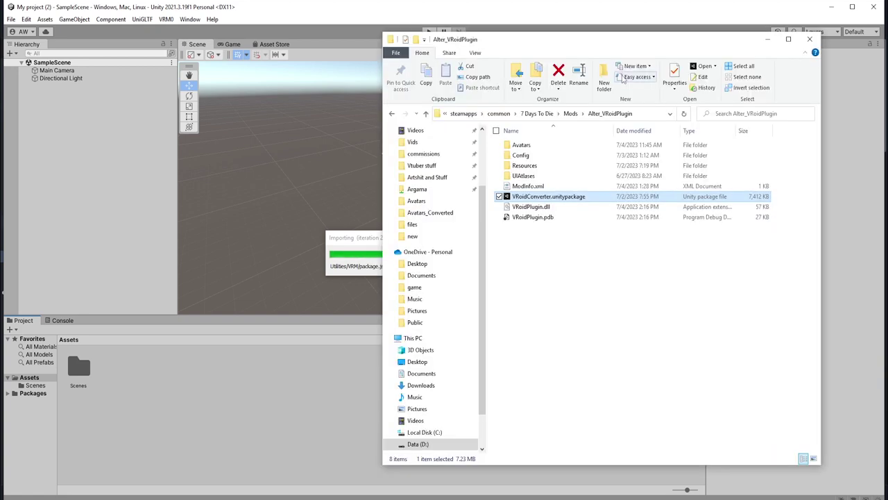
pyautogui.moveTo(614, 45); pyautogui.dragTo(456, 45)
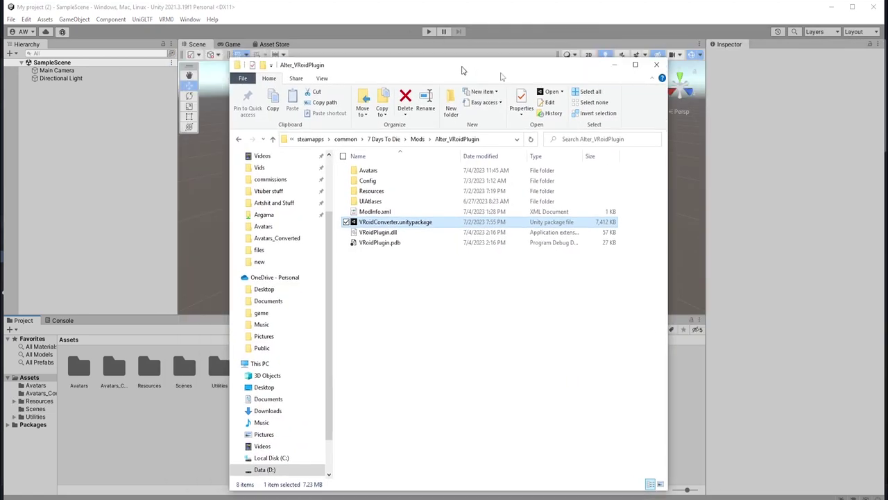
pyautogui.hotkey('alt', 'Tab')
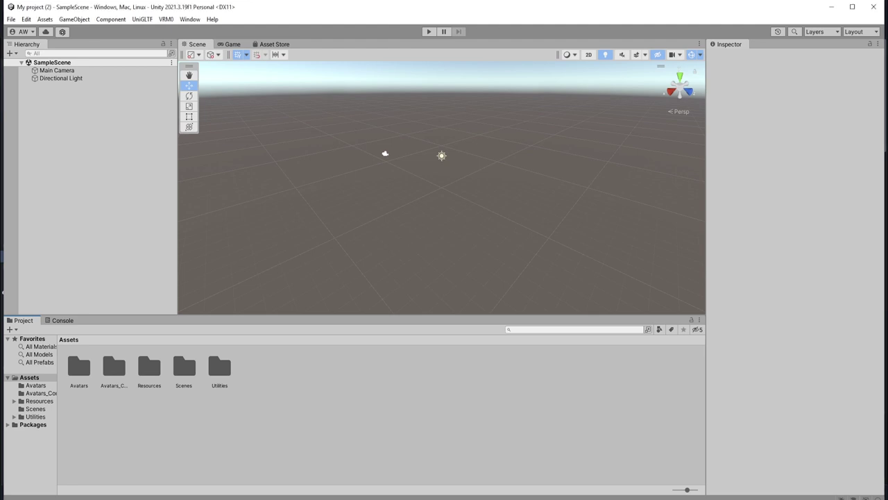
pyautogui.hotkey('alt', 'Tab')
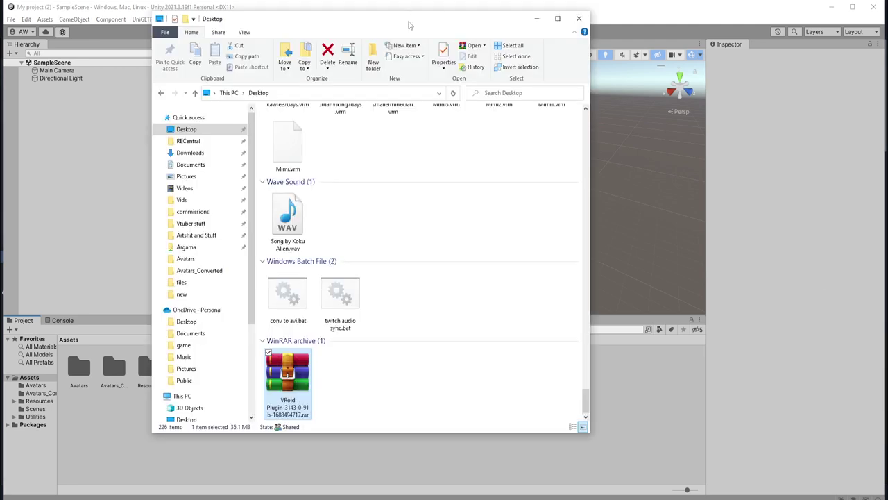
pyautogui.moveTo(410, 26); pyautogui.dragTo(543, 57)
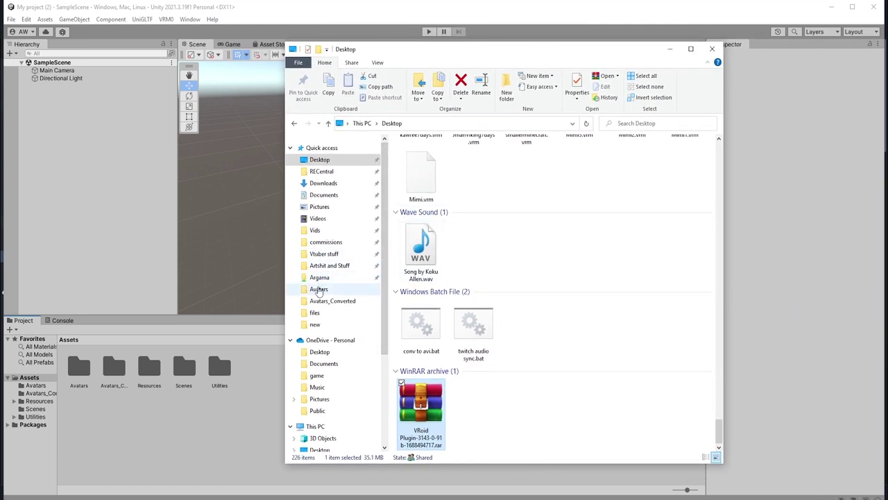
pyautogui.click(324, 242)
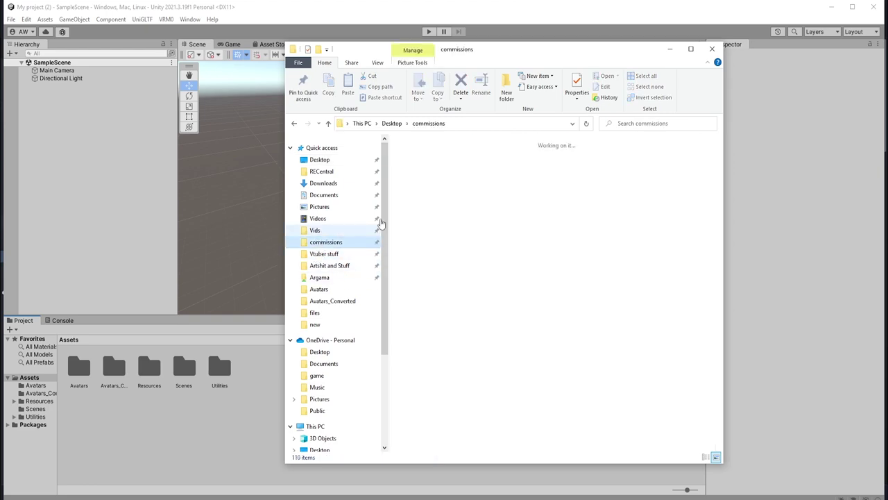
pyautogui.scroll(-10, 545, 222)
pyautogui.doubleClick(544, 142)
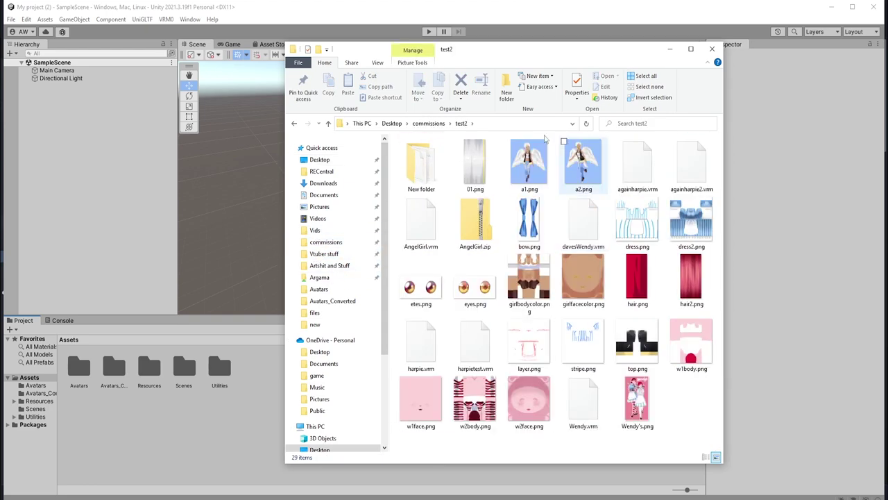
# - Import Wendy.vrm from the test2 folder into the Unity project's Avatars folder
pyautogui.press('super+Down')
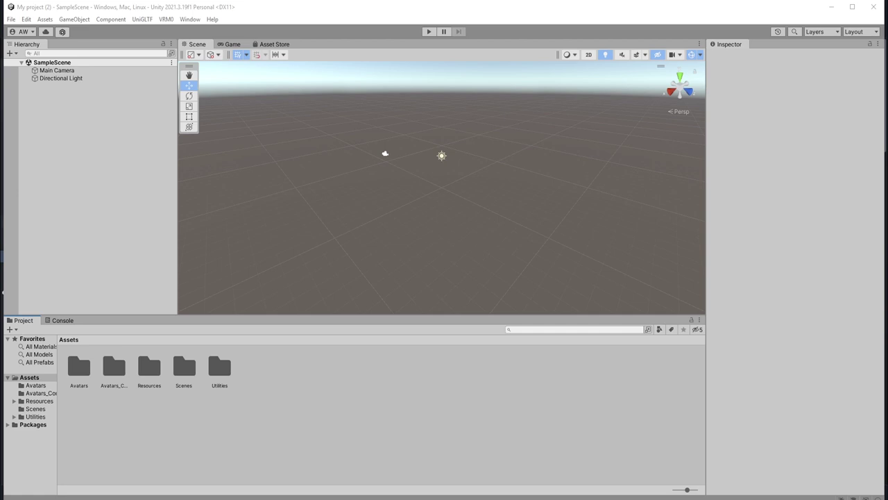
pyautogui.hotkey('alt', 'Tab')
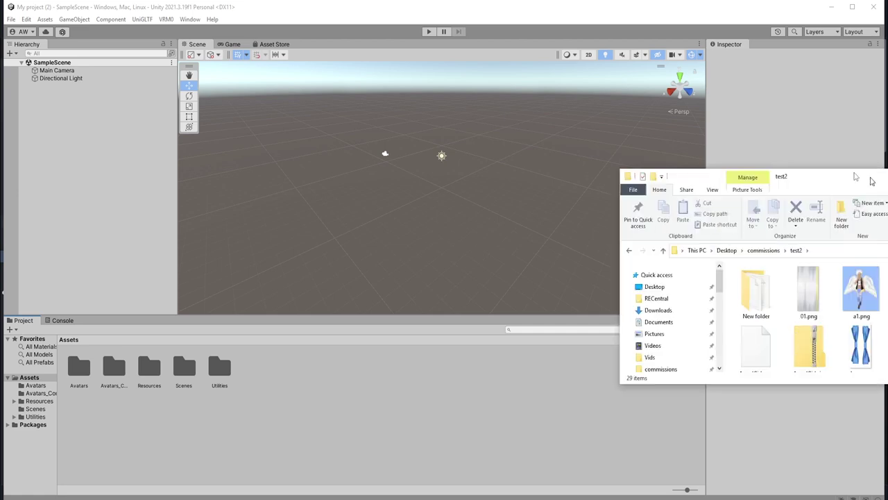
pyautogui.scroll(-3, 763, 278)
pyautogui.moveTo(738, 294); pyautogui.dragTo(31, 385)
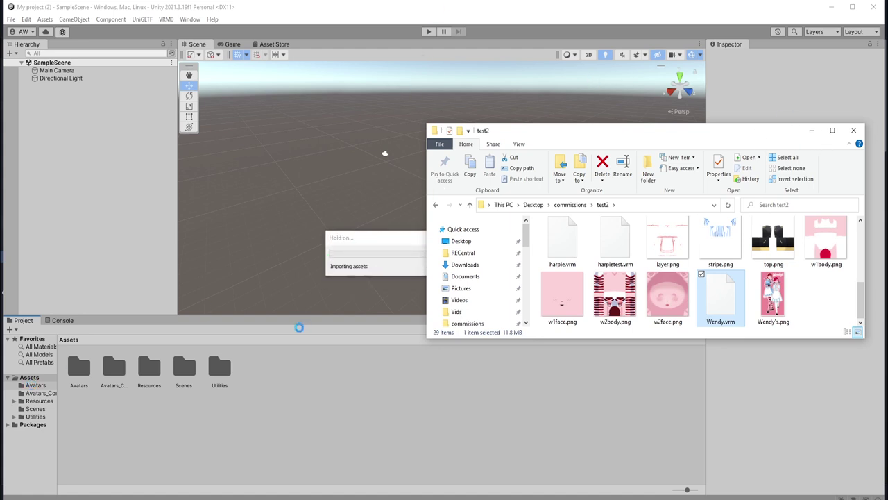
# - Choose to upload the Wendy avatar to Catbox.moe and dismiss the export completion notice
pyautogui.moveTo(333, 498)
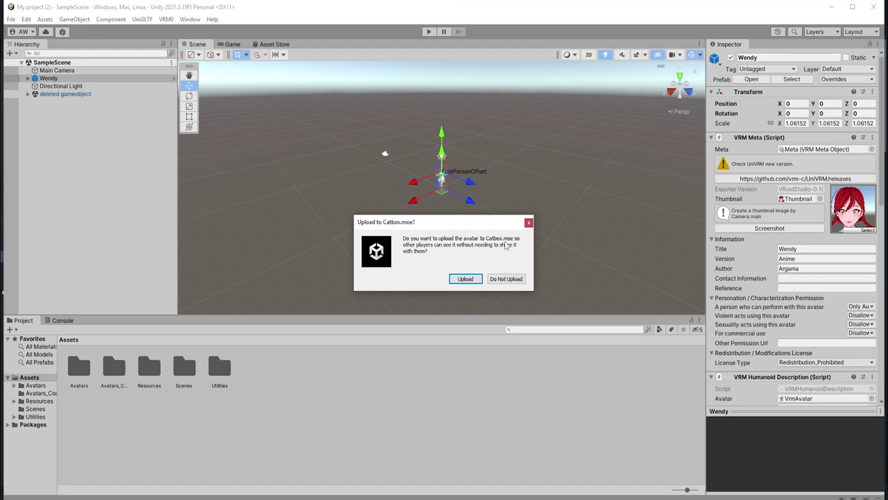
pyautogui.click(465, 279)
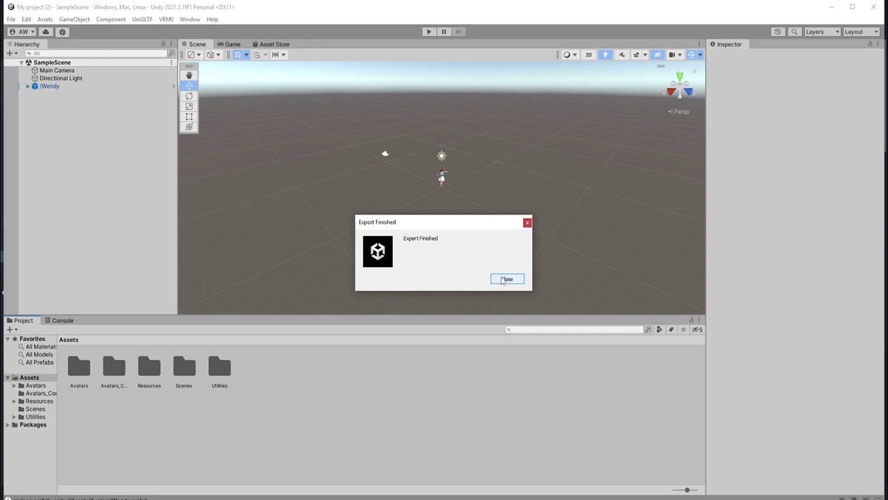
pyautogui.click(506, 279)
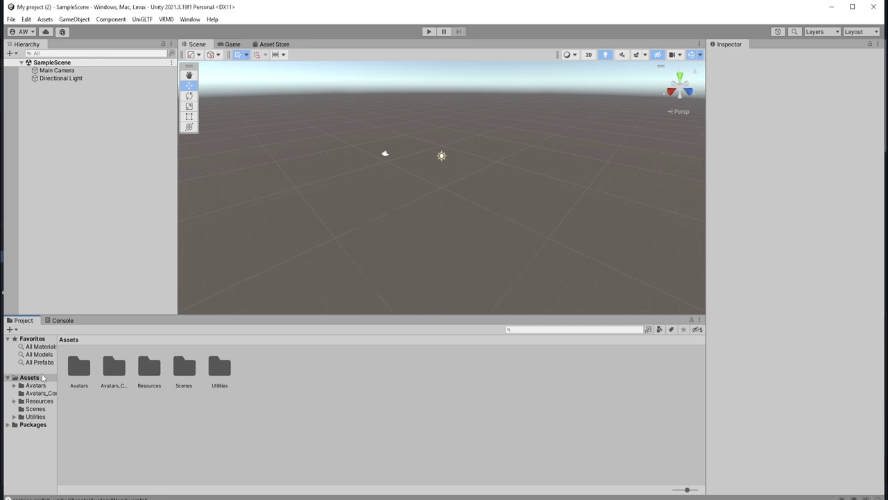
# - Widen the project folder tree, open the Avatars_Converted folder, and select the converted Wendy asset
pyautogui.moveTo(58, 338); pyautogui.dragTo(103, 368)
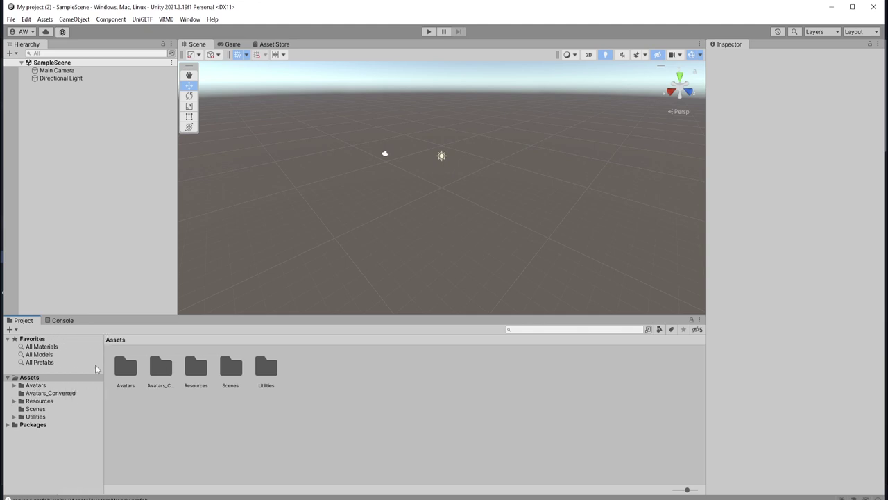
pyautogui.click(45, 393)
pyautogui.moveTo(159, 368); pyautogui.dragTo(139, 386)
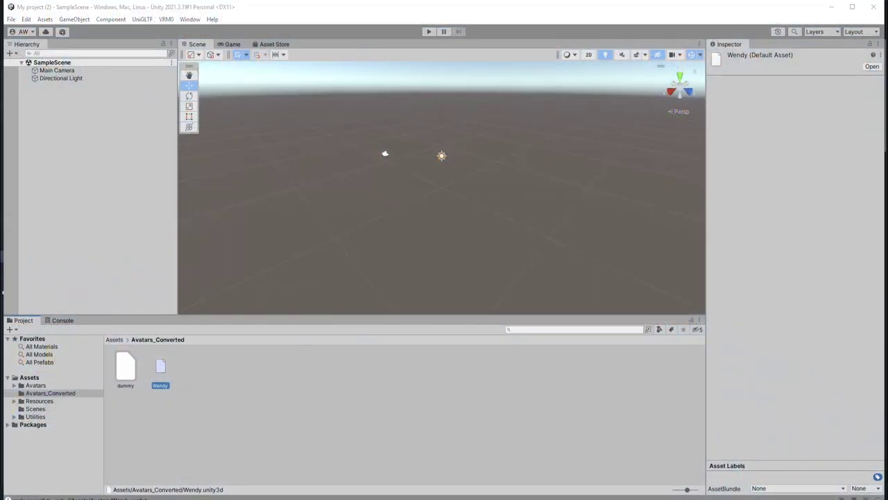
# - Copy Wendy.unity3d from Avatars_Converted into the Avatars folder of Mods\Alter_VRoidPlugin, and return to the Unity project
pyautogui.hotkey('alt', 'Tab')
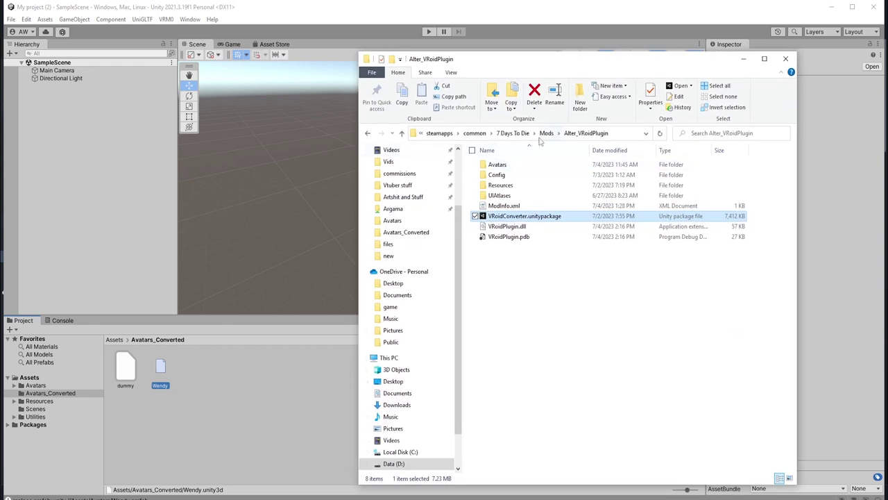
pyautogui.doubleClick(492, 166)
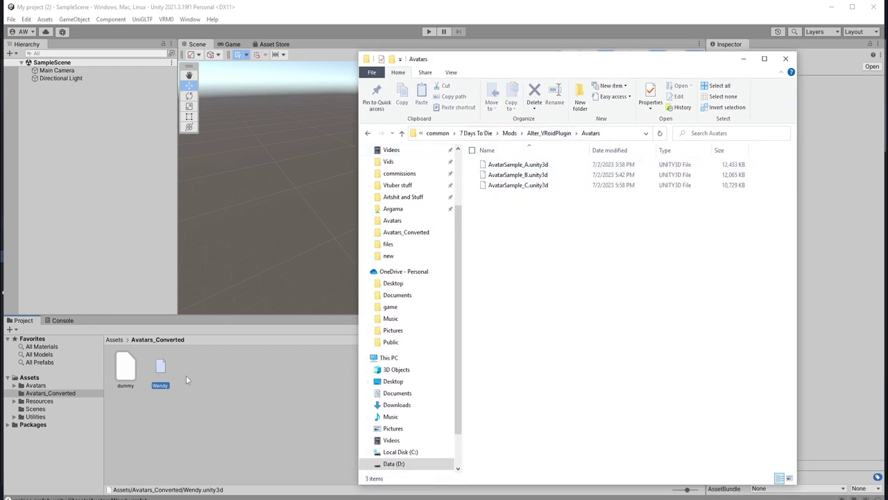
pyautogui.click(158, 367)
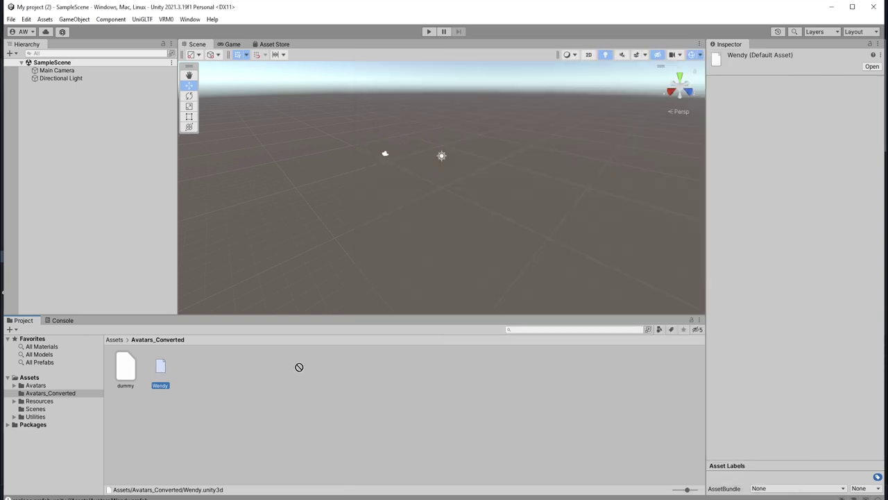
pyautogui.moveTo(97, 499); pyautogui.dragTo(524, 258)
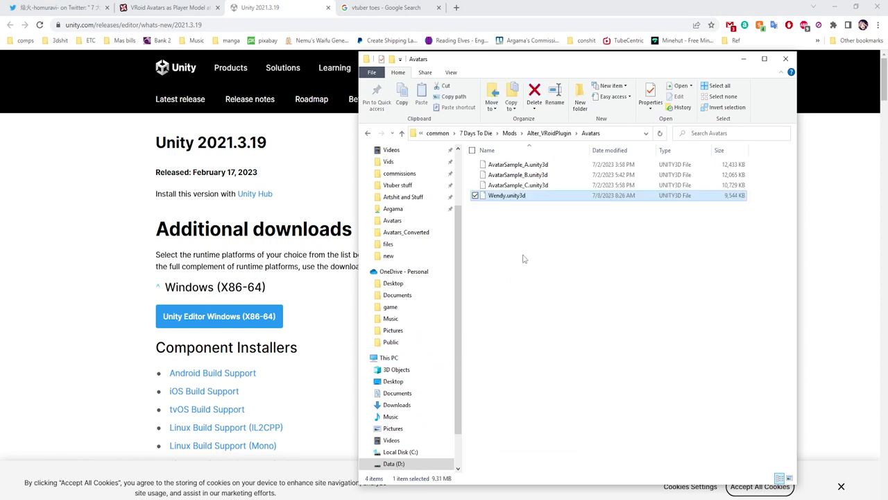
pyautogui.click(813, 6)
pyautogui.click(160, 369)
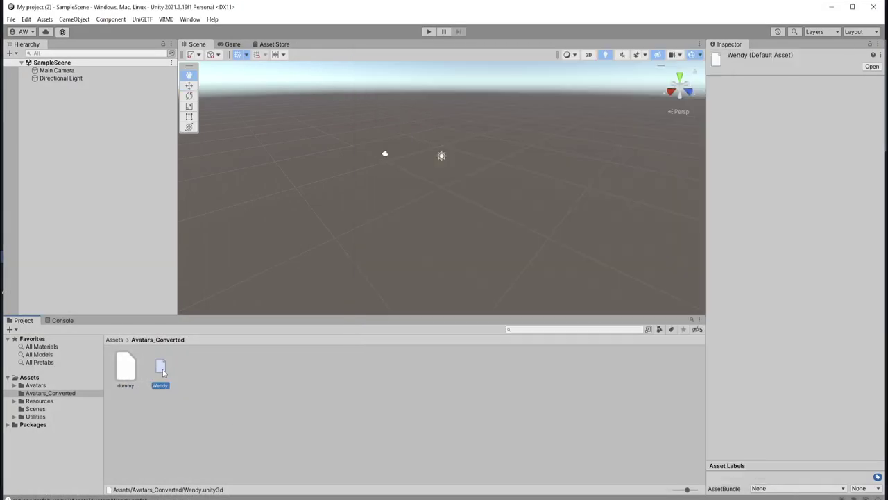
# - Show the converted Wendy asset in its Avatars_Converted folder in File Explorer and clear the file selection
pyautogui.rightClick(160, 369)
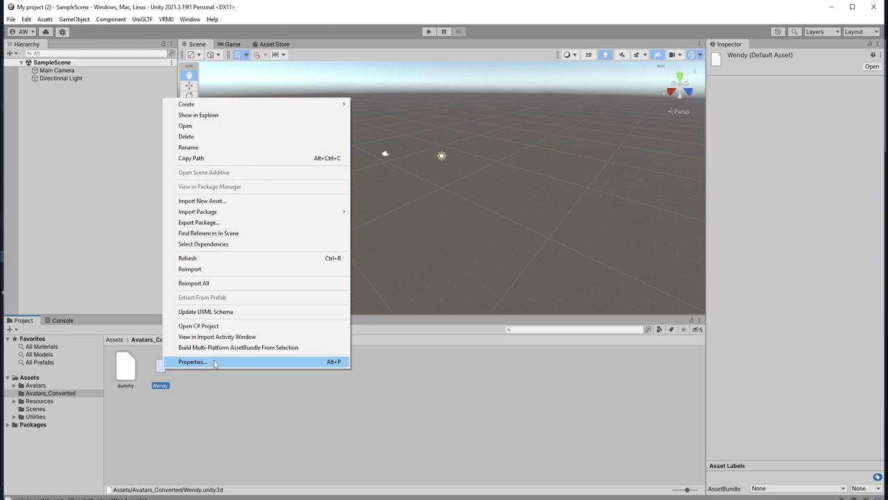
pyautogui.click(211, 117)
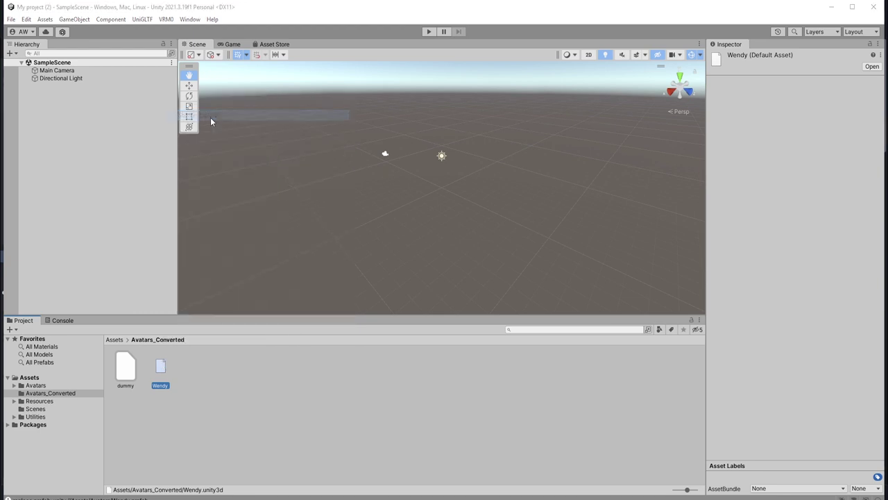
pyautogui.click(510, 200)
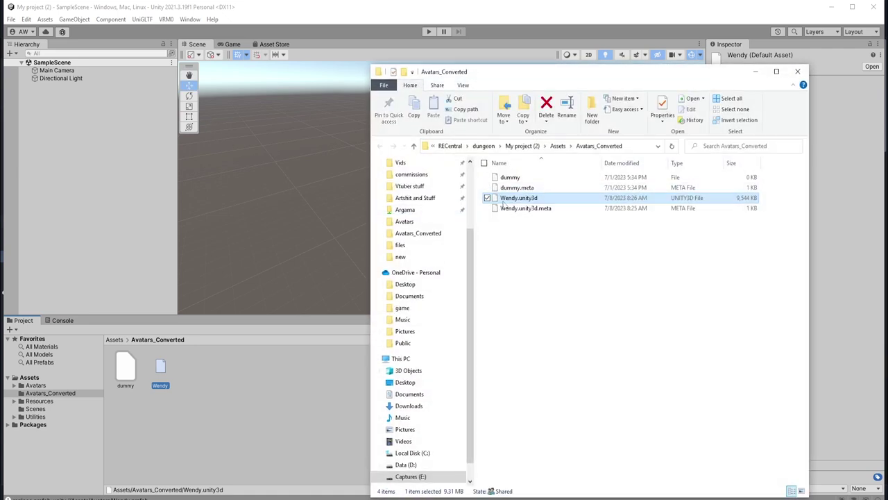
pyautogui.click(378, 243)
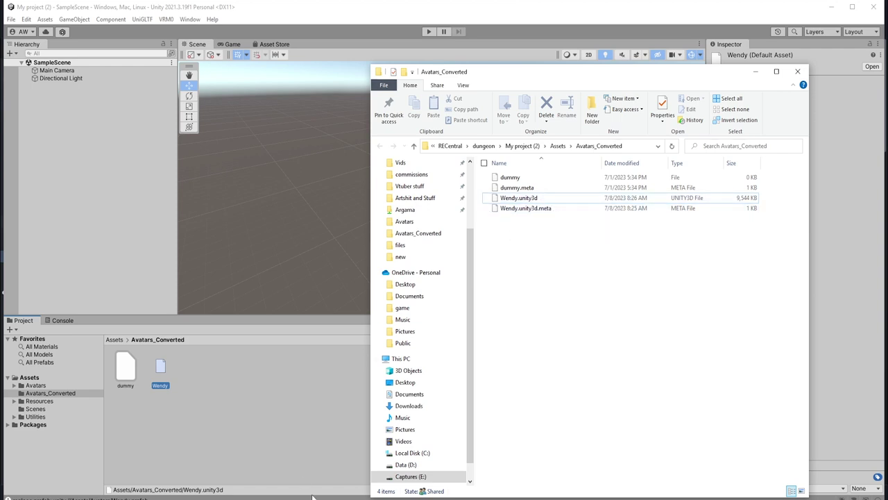
# - Check the mod's Avatars folder holding Wendy.unity3d and go up through Alter_VRoidPlugin to the Mods folder
pyautogui.moveTo(111, 496)
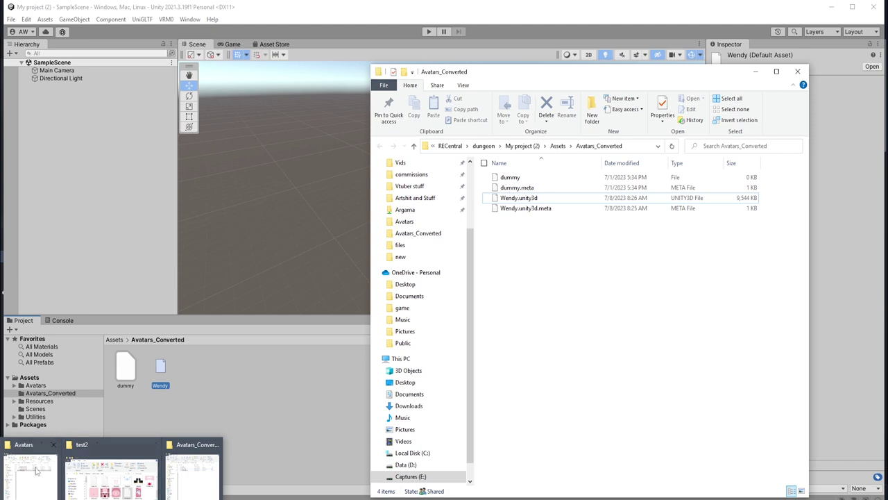
pyautogui.click(34, 472)
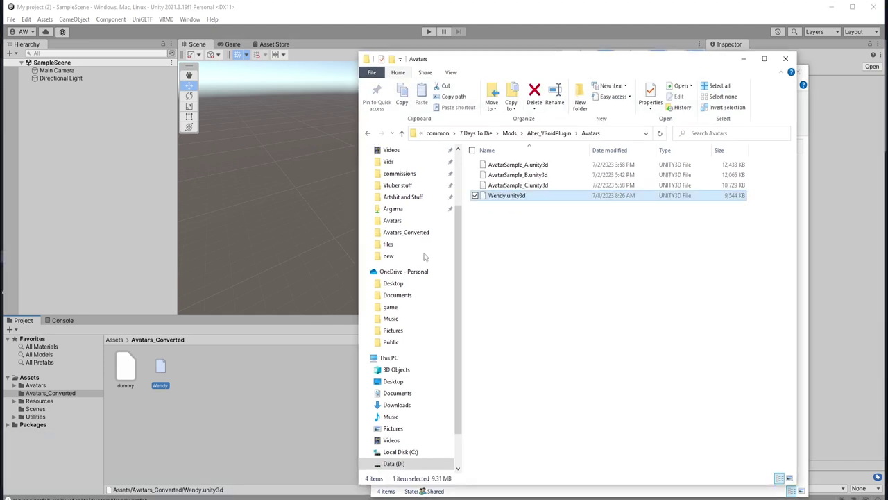
pyautogui.click(555, 134)
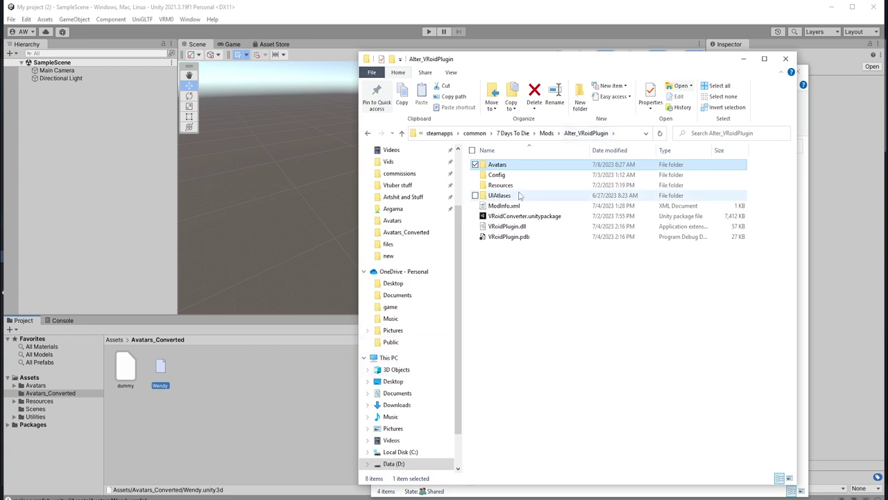
pyautogui.click(546, 132)
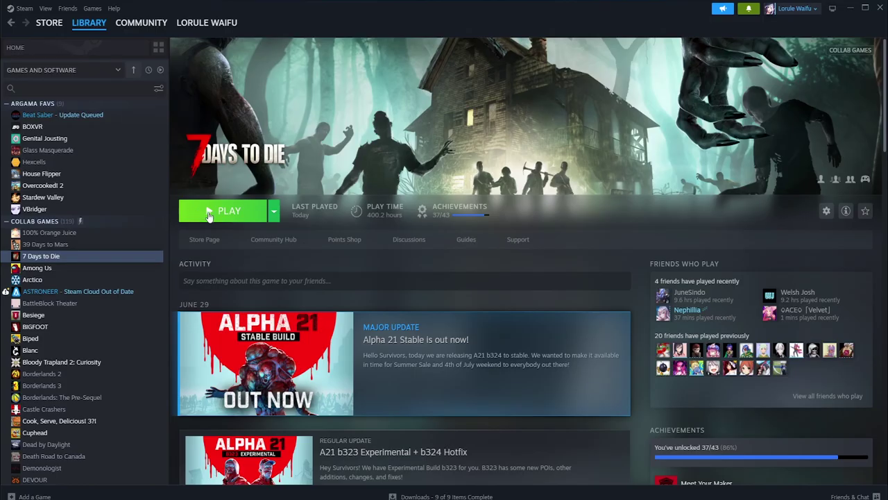
# - Launch 7 Days to Die from Steam with AntiCheat disabled and continue the A21.0 Navezgane survival save thattimeofthemonth
pyautogui.click(210, 217)
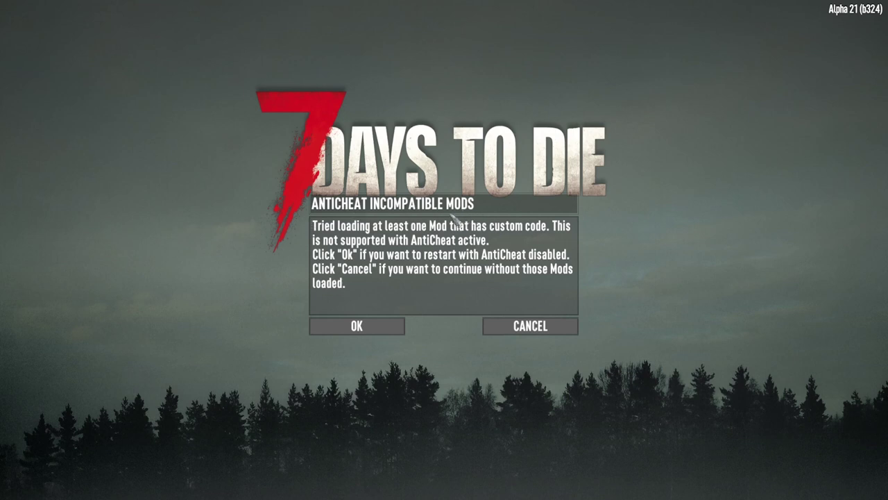
pyautogui.click(385, 332)
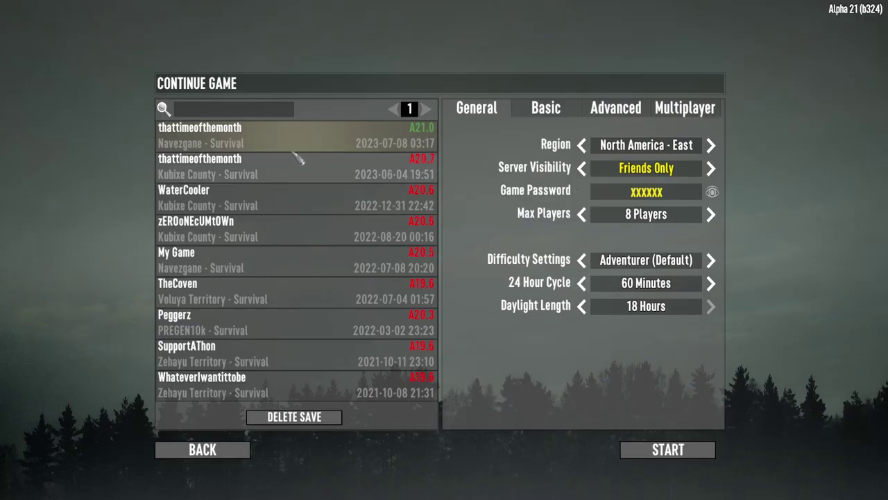
pyautogui.click(671, 454)
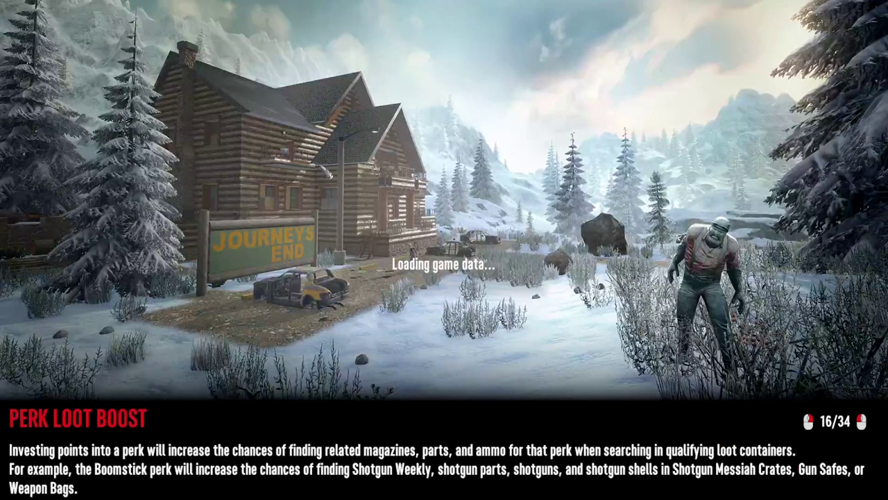